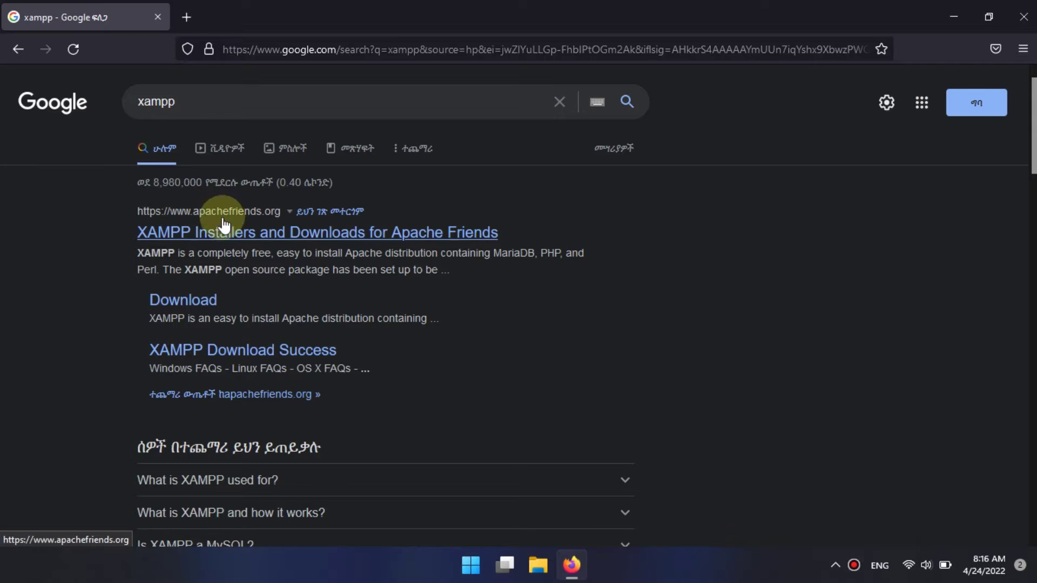
- Open the Apache Friends site from the search results and download XAMPP for Windows 8.1.5
{"action": "left_click", "coordinate": [238, 236]}
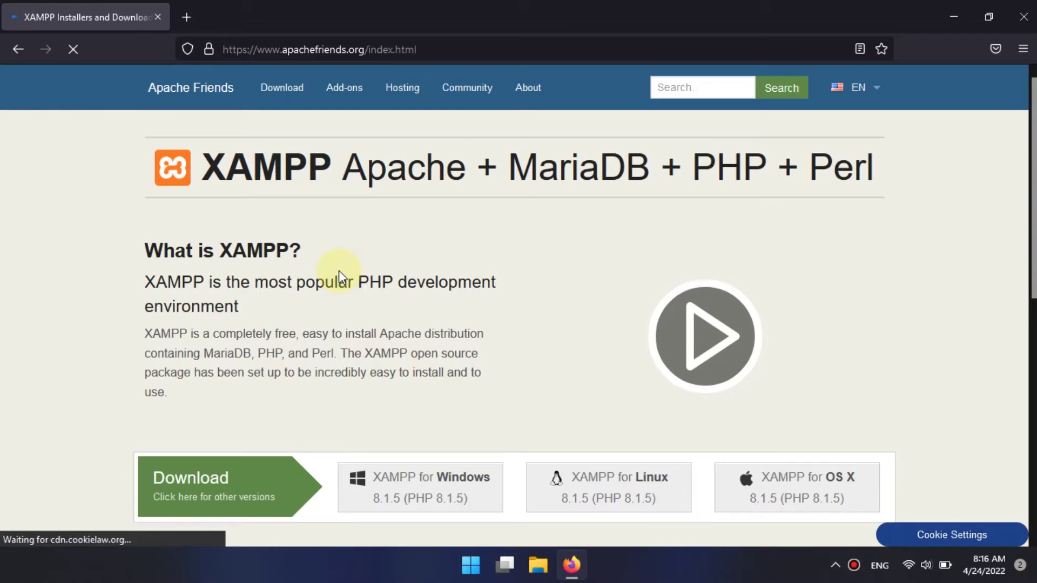
{"action": "scroll", "coordinate": [436, 249], "scroll_direction": "down", "scroll_amount": 5}
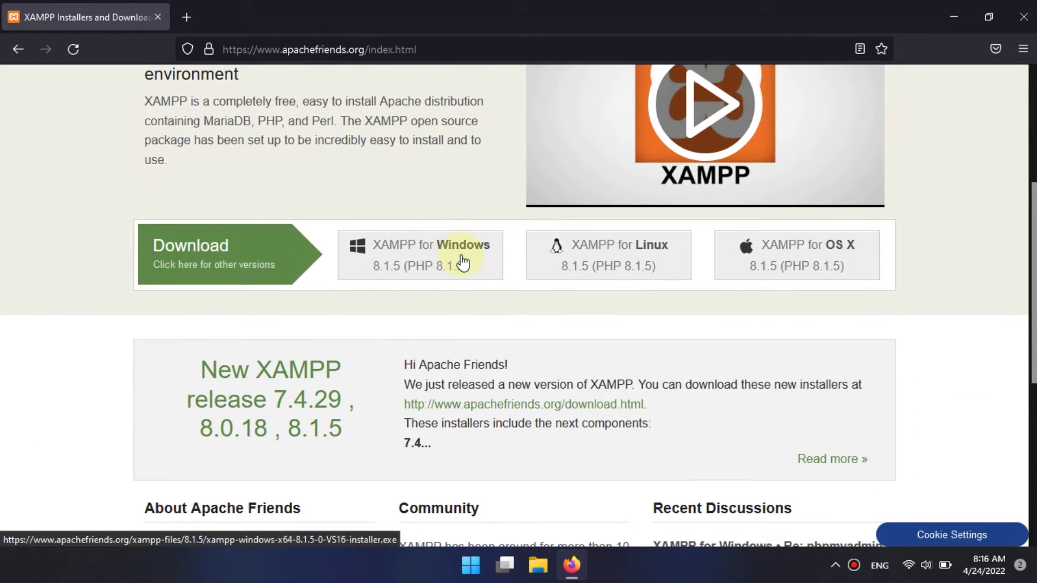
{"action": "left_click", "coordinate": [444, 250]}
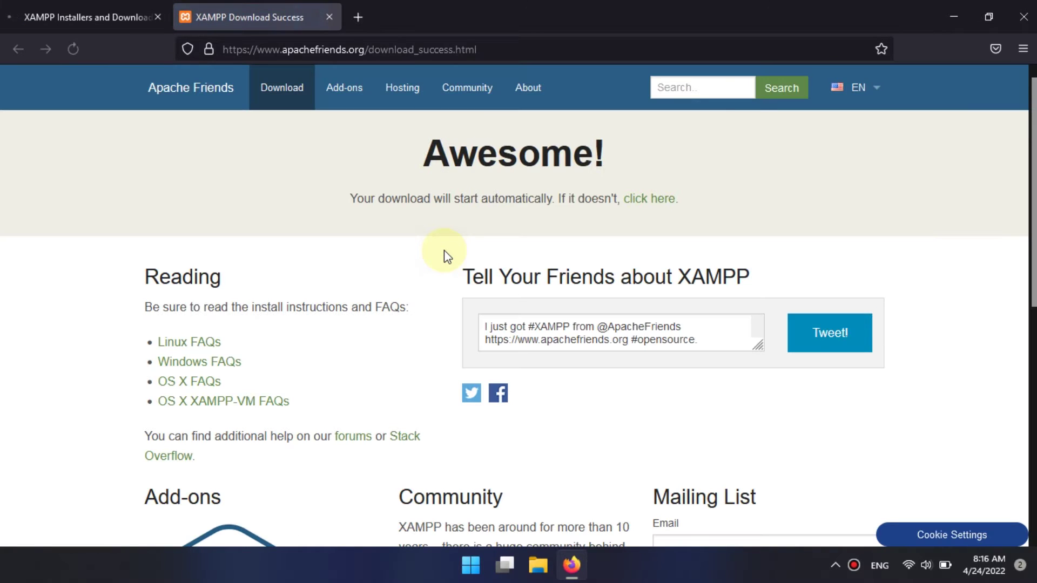
{"action": "scroll", "coordinate": [405, 237], "scroll_direction": "down", "scroll_amount": 2}
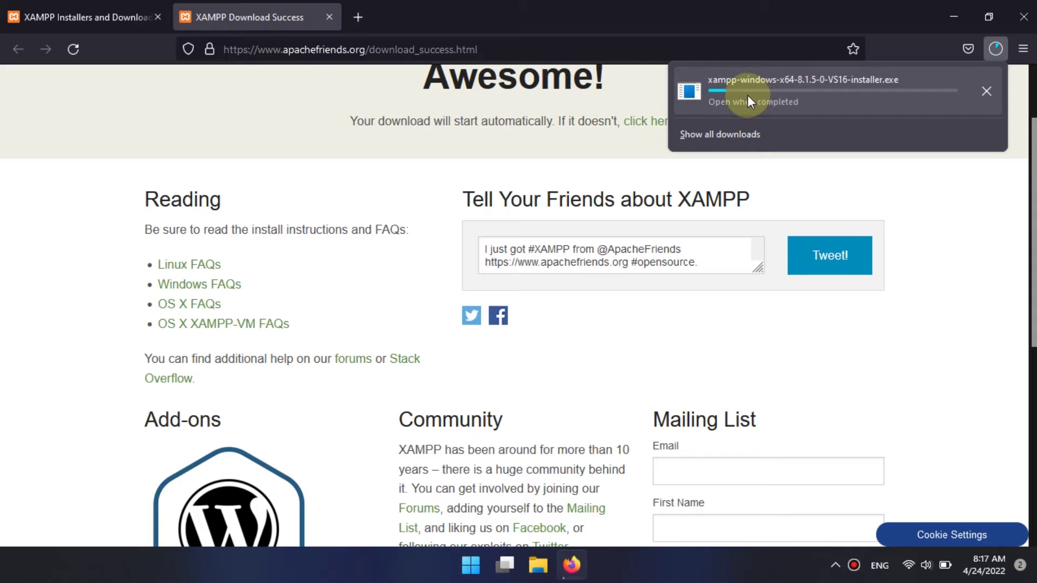
- Open the full downloads list and show the downloaded XAMPP installer in its containing folder
{"action": "left_click", "coordinate": [743, 130]}
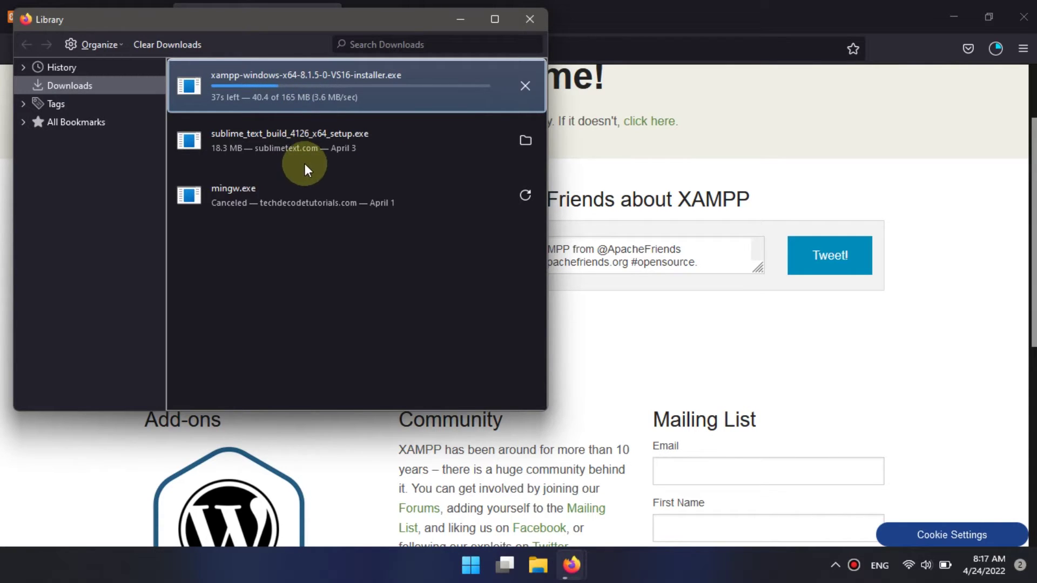
{"action": "right_click", "coordinate": [332, 86]}
{"action": "left_click", "coordinate": [383, 133]}
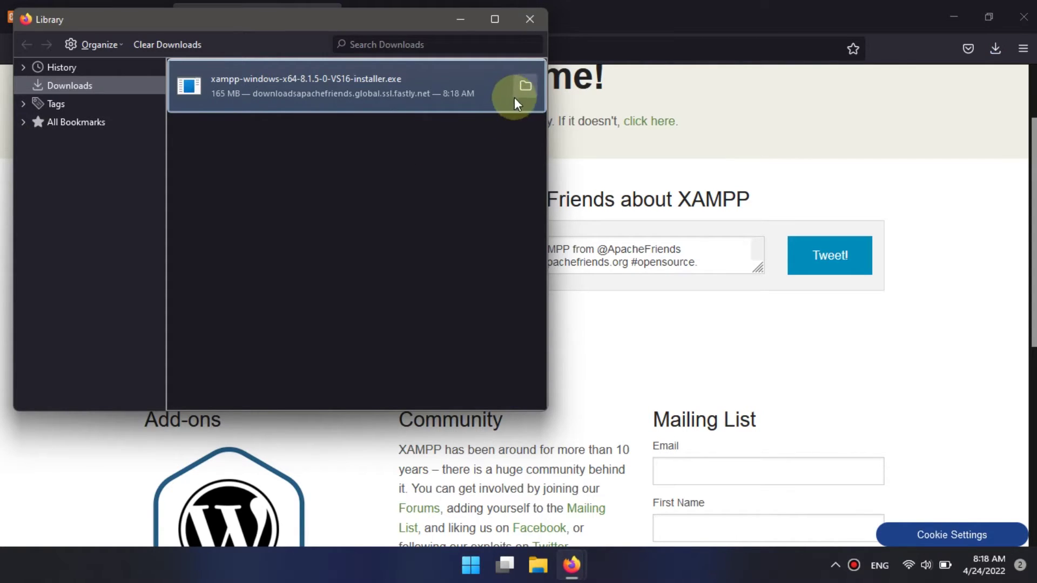
{"action": "left_click", "coordinate": [525, 88]}
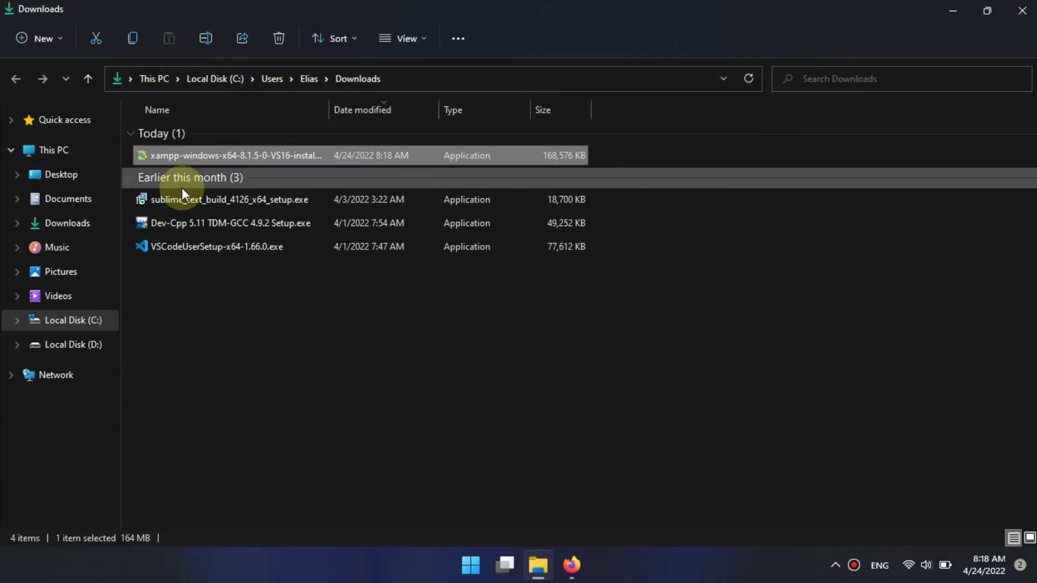
- Collapse the group of earlier files, run the XAMPP installer and dismiss the User Account Control warning
{"action": "left_click", "coordinate": [130, 177]}
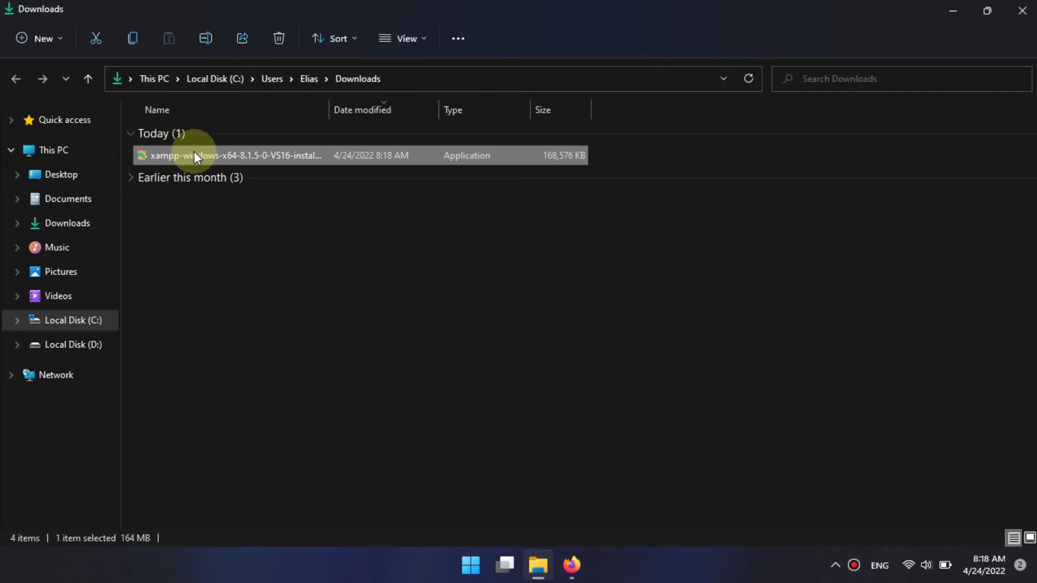
{"action": "double_click", "coordinate": [240, 153]}
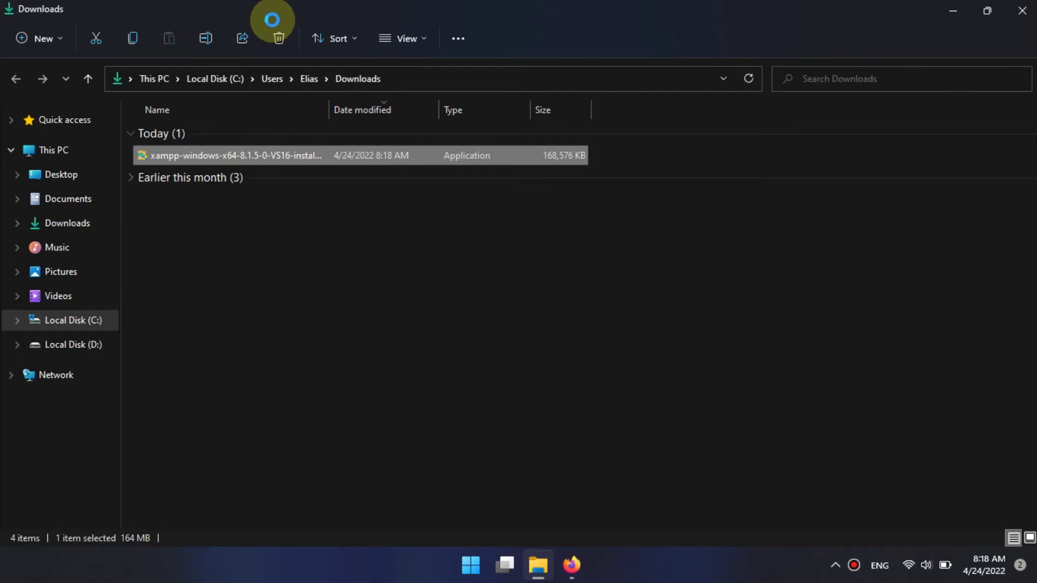
{"action": "right_click", "coordinate": [241, 155]}
{"action": "left_click", "coordinate": [283, 228]}
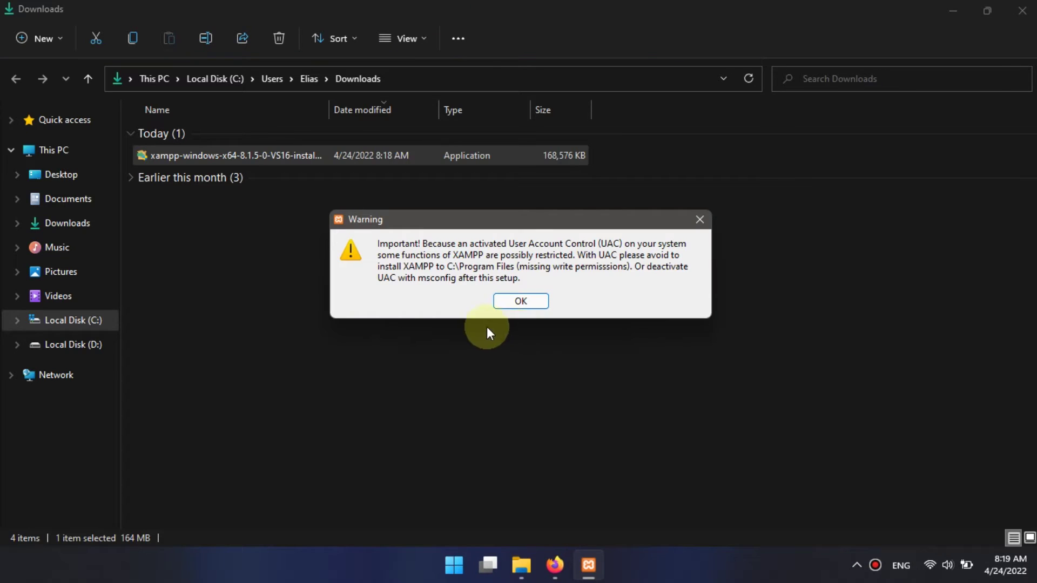
{"action": "left_click", "coordinate": [522, 302]}
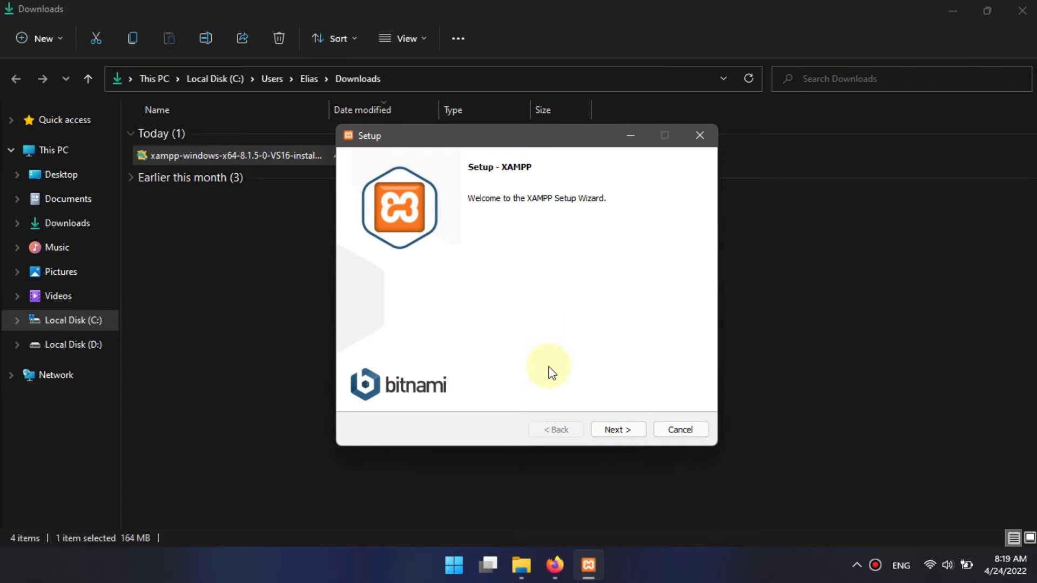
- Go through the setup wizard with all components, folder C:\xampp, English and the default Bitnami option, and start the installation
{"action": "left_click", "coordinate": [630, 430]}
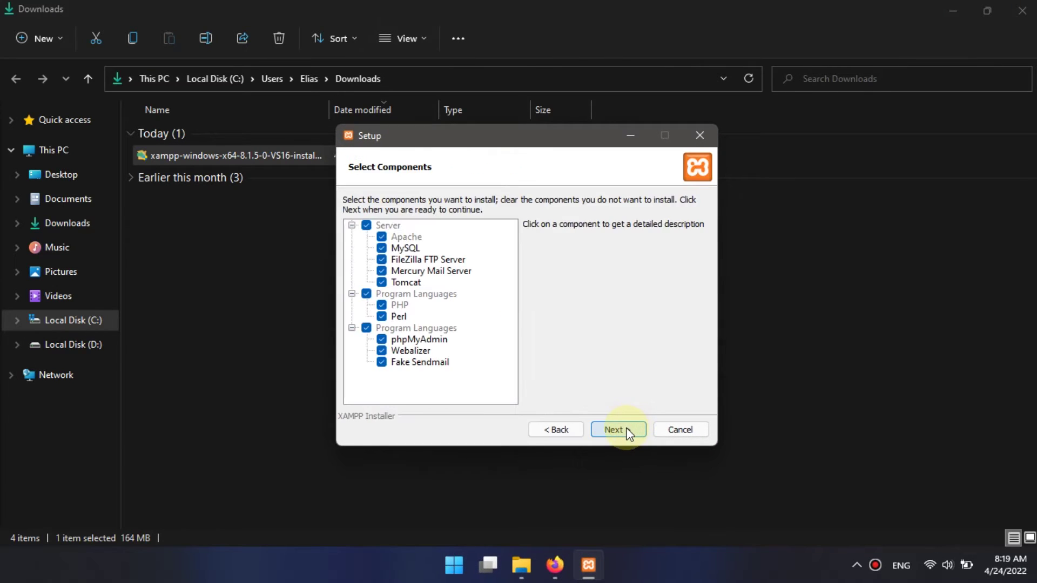
{"action": "left_click", "coordinate": [628, 430]}
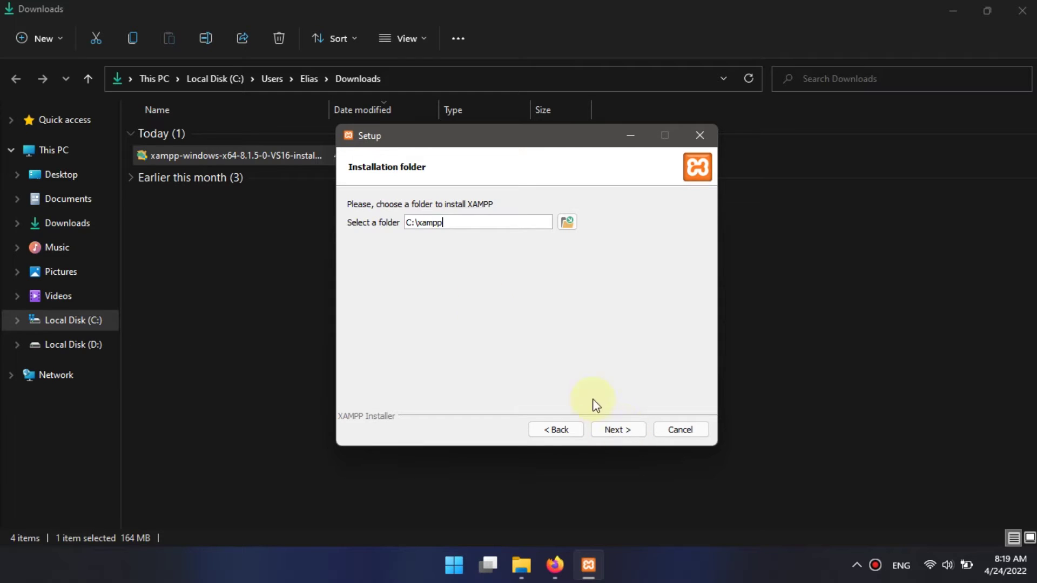
{"action": "double_click", "coordinate": [455, 222]}
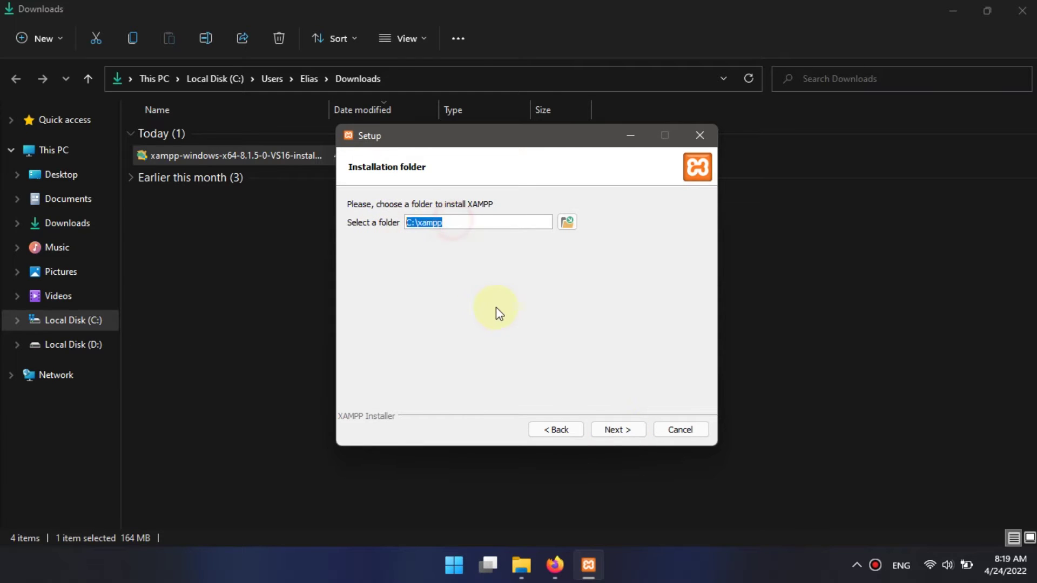
{"action": "left_click", "coordinate": [621, 430]}
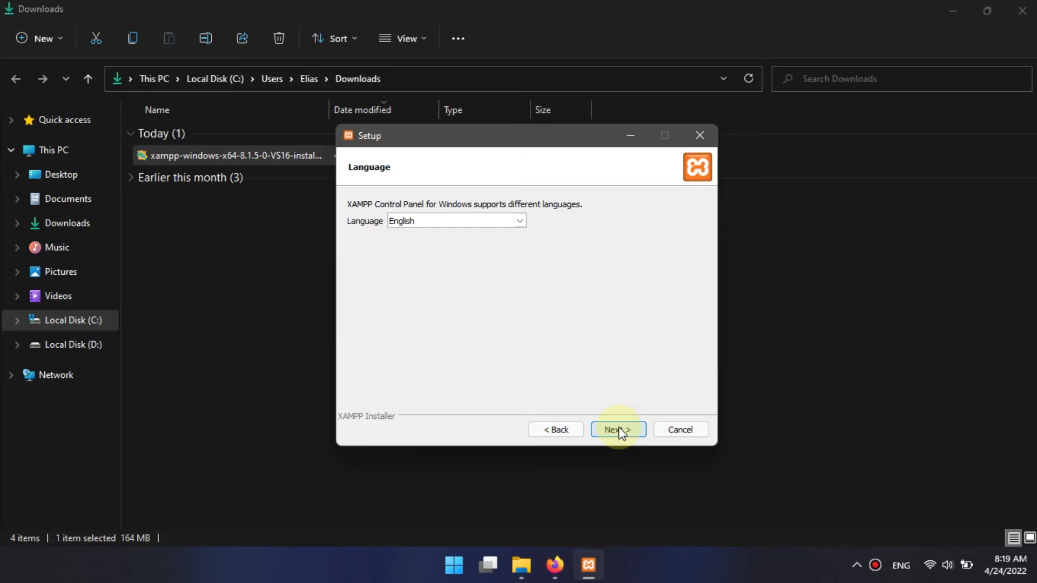
{"action": "left_click", "coordinate": [620, 431]}
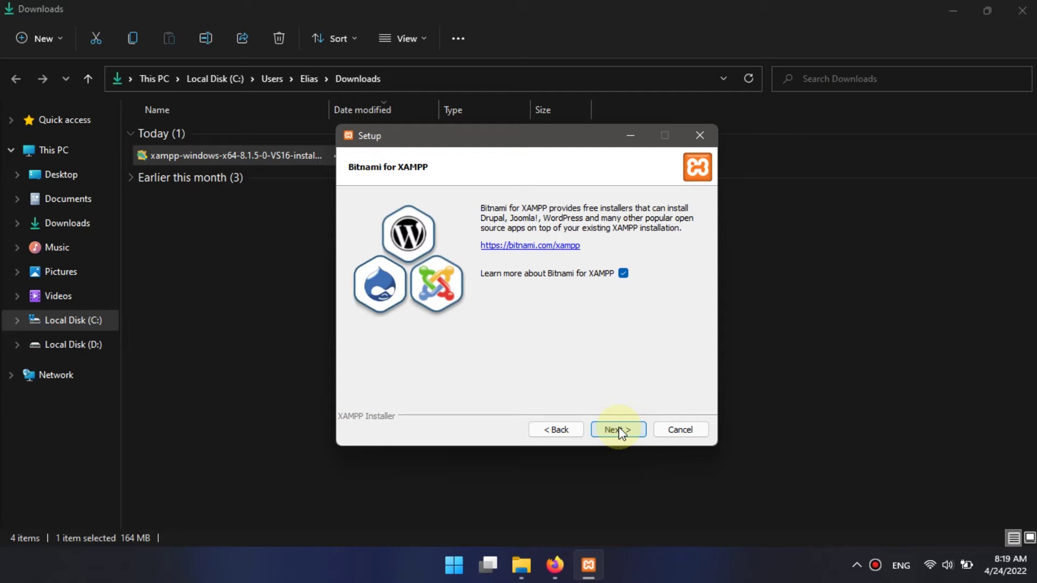
{"action": "left_click", "coordinate": [621, 432]}
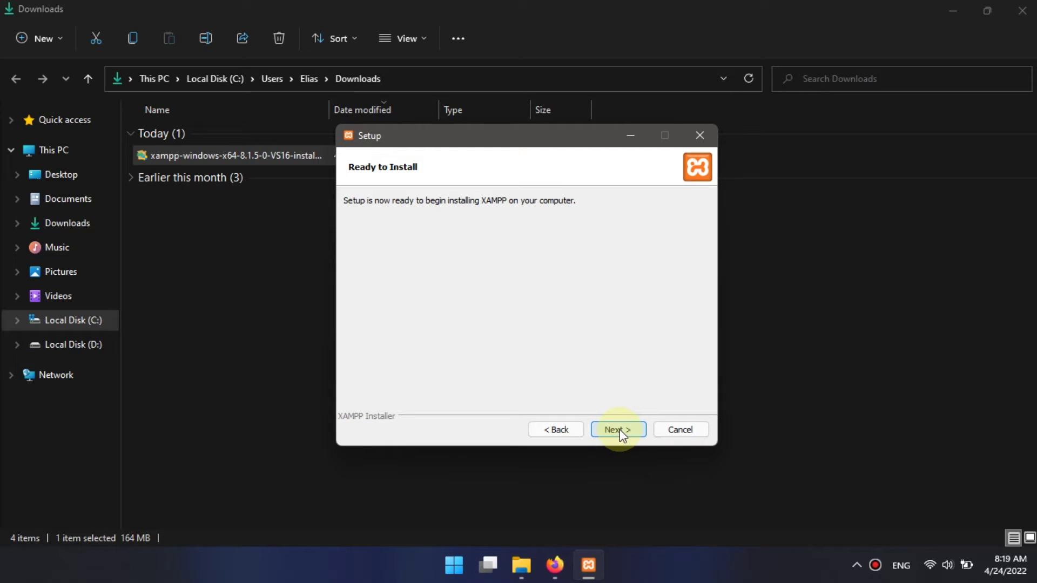
{"action": "left_click", "coordinate": [620, 429]}
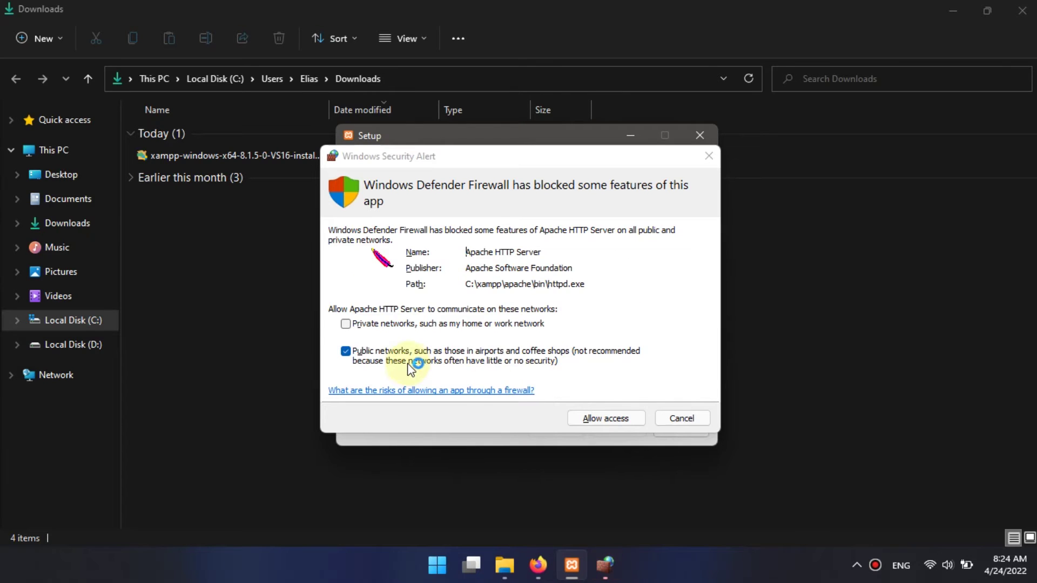
- Allow Apache HTTP Server through the firewall on public networks and finish setup with the Control Panel set to start
{"action": "left_click", "coordinate": [601, 420]}
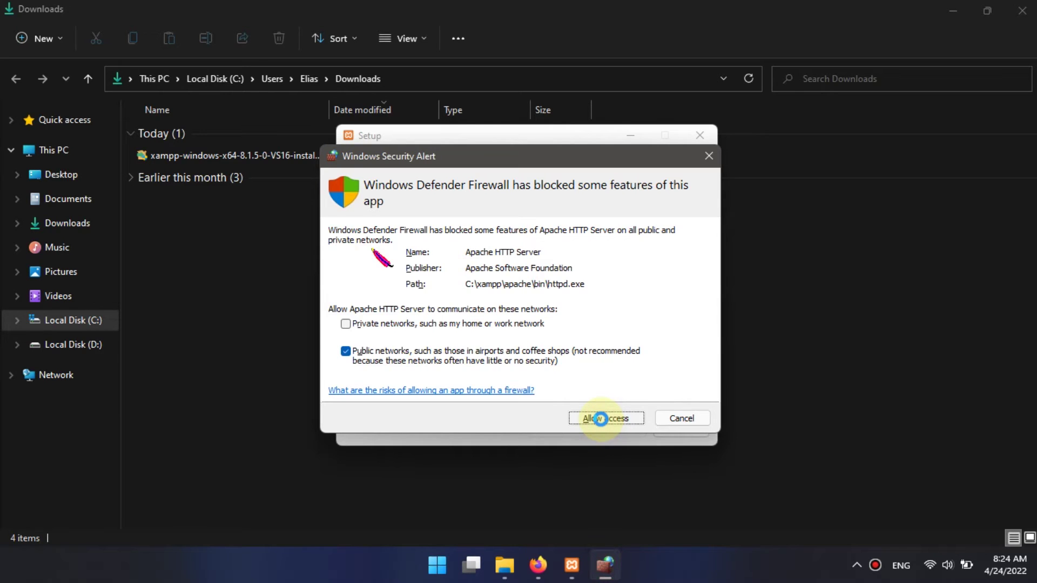
{"action": "left_click", "coordinate": [608, 416]}
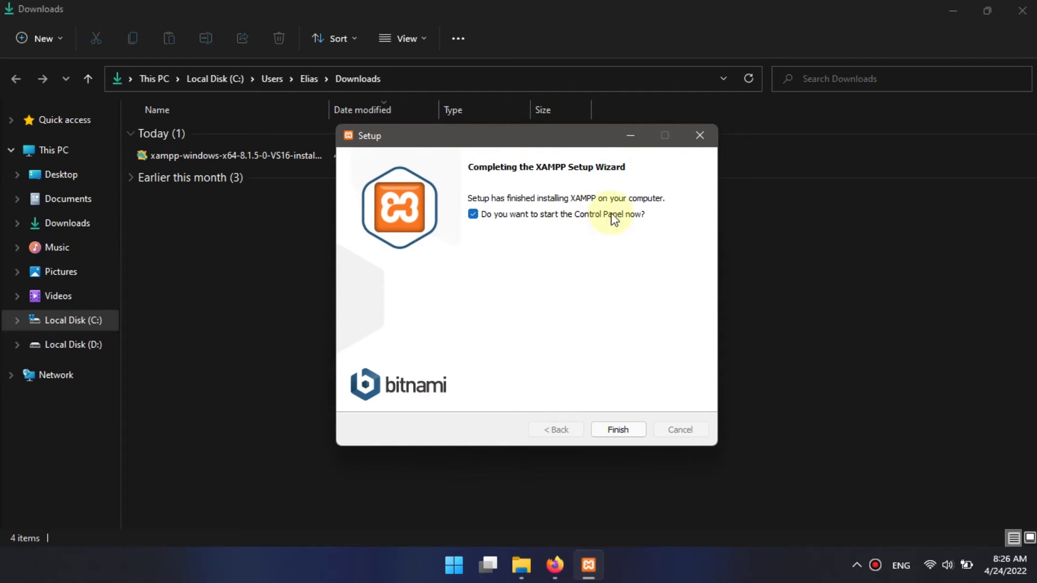
{"action": "left_click", "coordinate": [619, 430]}
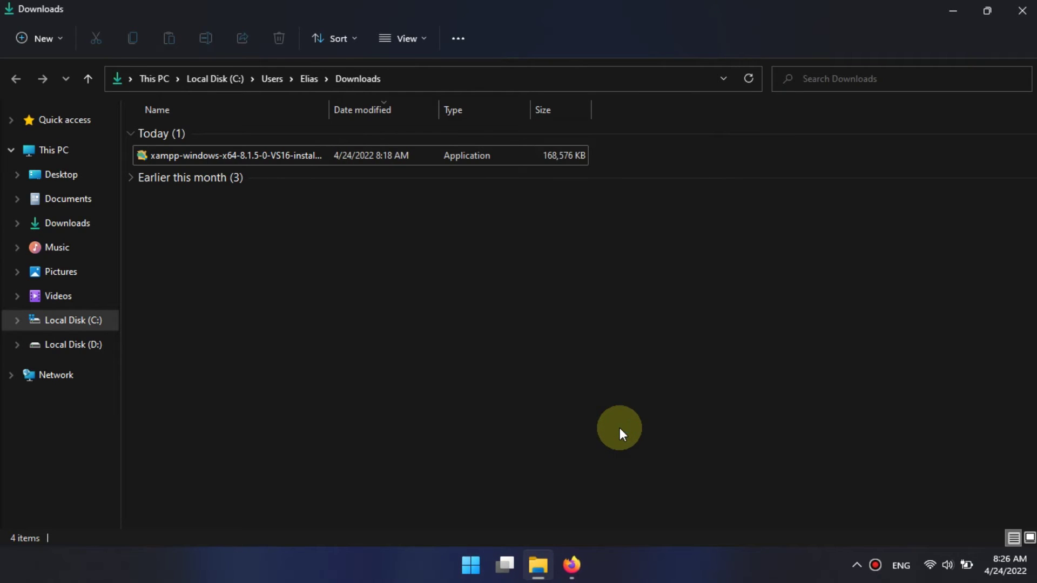
- Start the Apache and MySQL modules in the XAMPP Control Panel and allow mysqld.exe through the firewall on public networks
{"action": "left_click", "coordinate": [589, 565]}
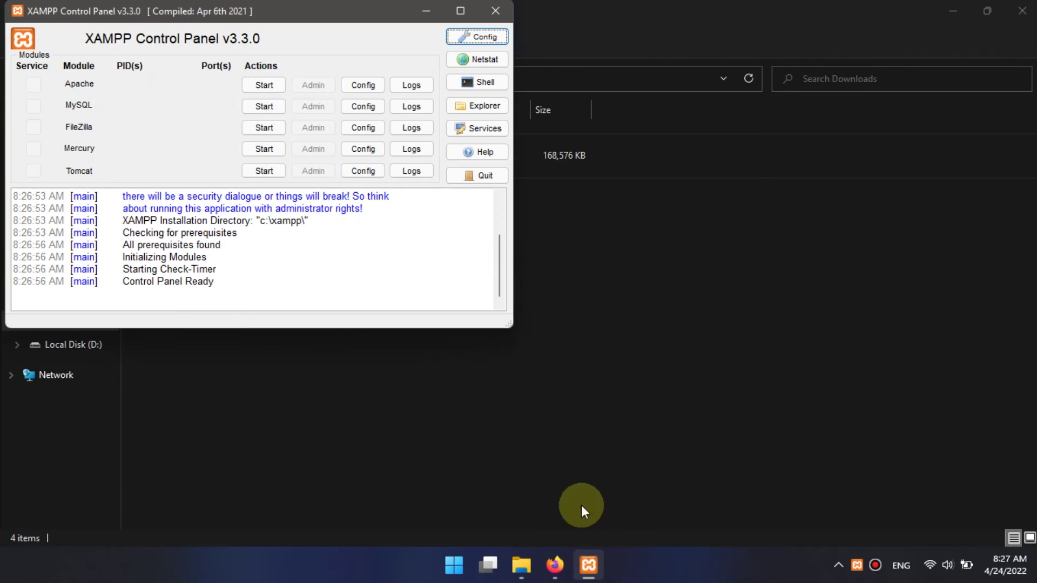
{"action": "left_click_drag", "start_coordinate": [310, 14], "coordinate": [579, 183]}
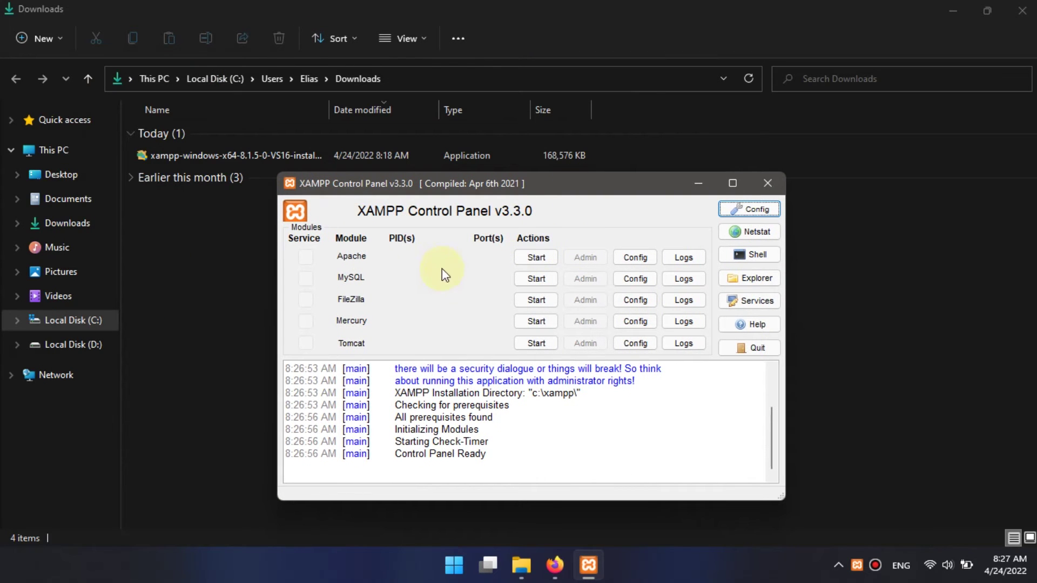
{"action": "left_click", "coordinate": [535, 258]}
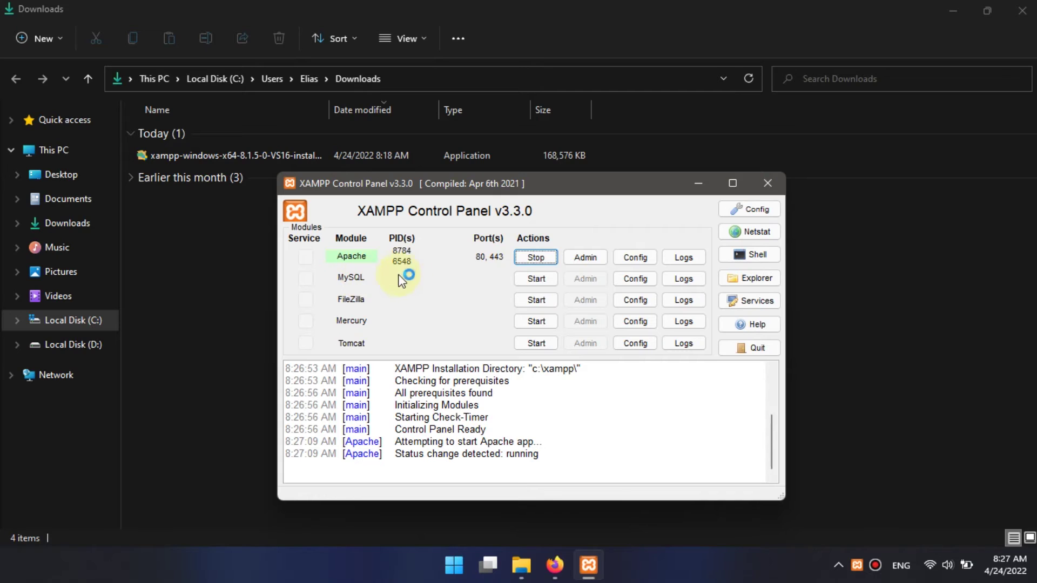
{"action": "left_click", "coordinate": [537, 279]}
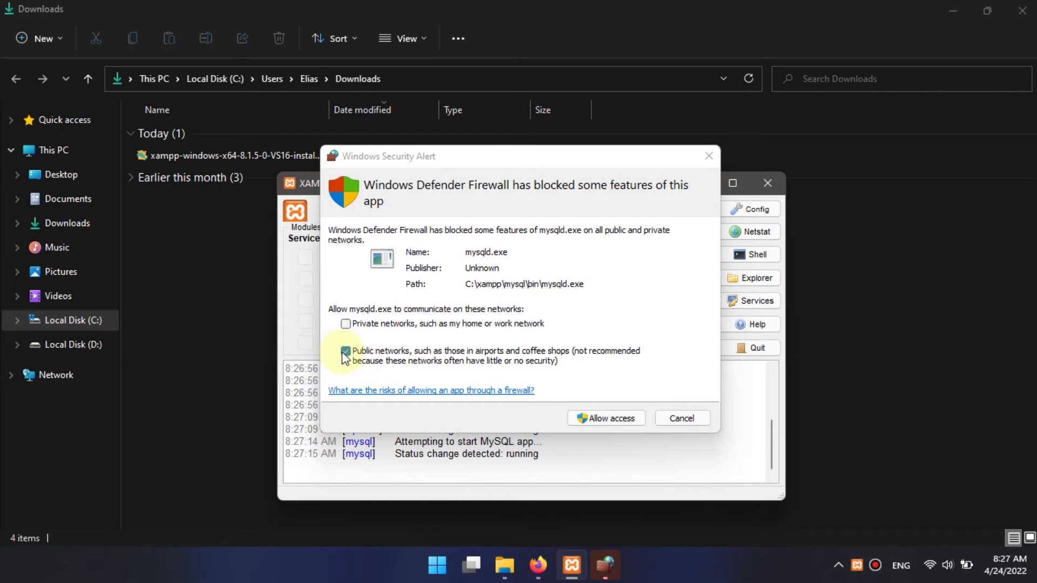
{"action": "left_click", "coordinate": [606, 421]}
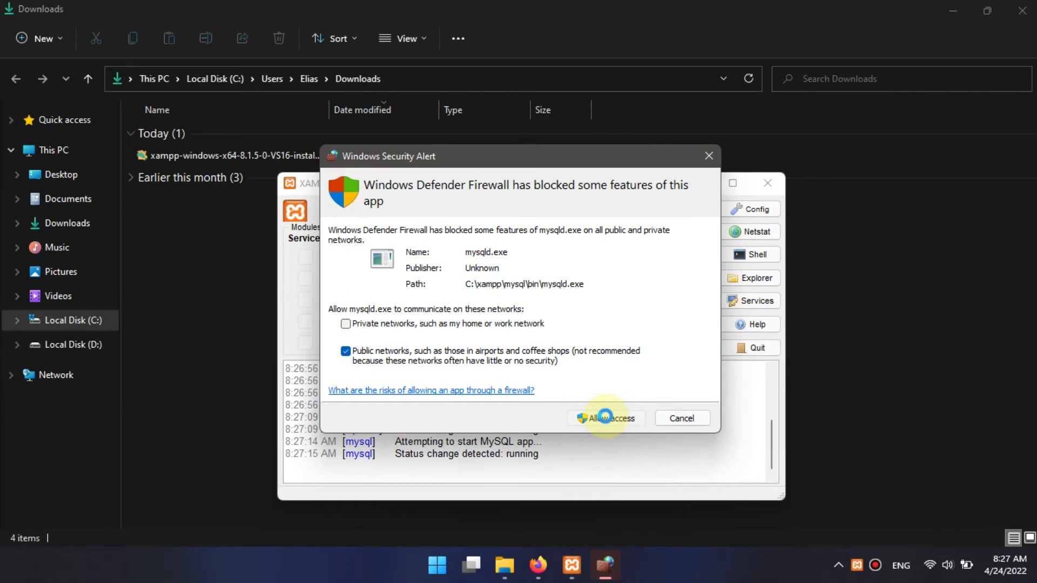
- Open the MySQL module's phpMyAdmin page in the browser and check its address, localhost/phpmyadmin/
{"action": "left_click", "coordinate": [587, 280]}
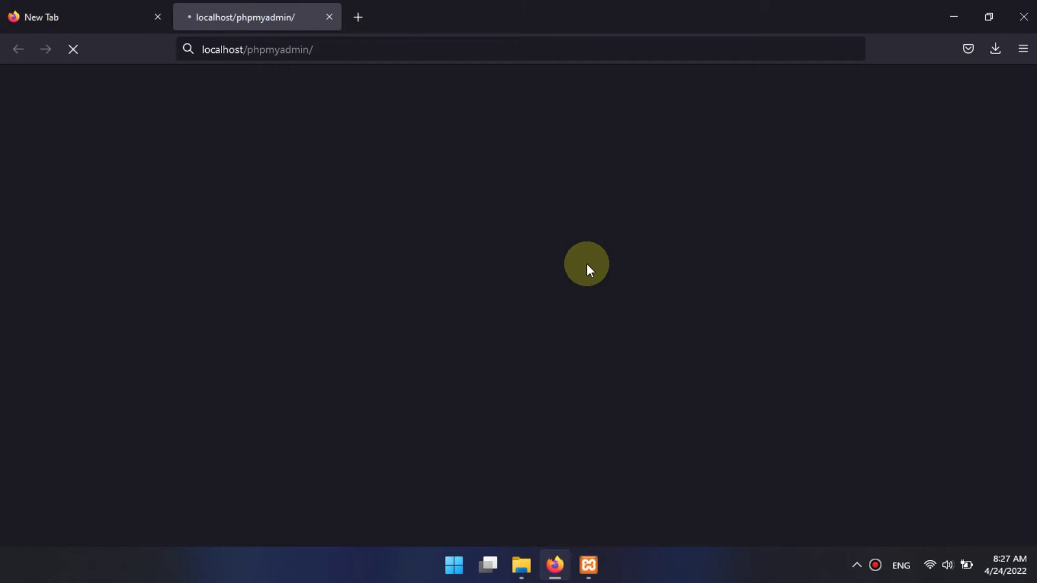
{"action": "left_click", "coordinate": [232, 50]}
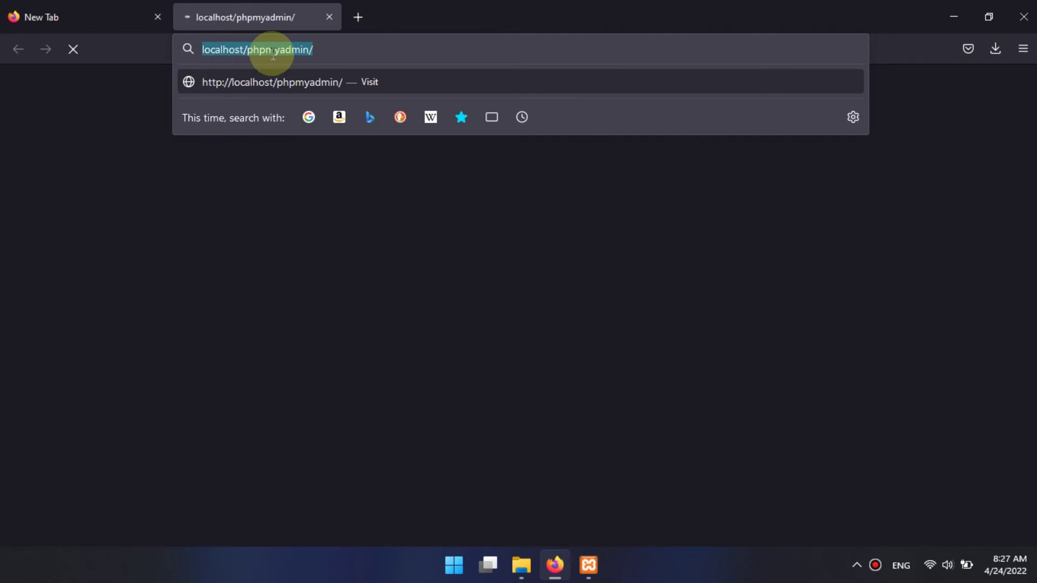
{"action": "left_click", "coordinate": [347, 176]}
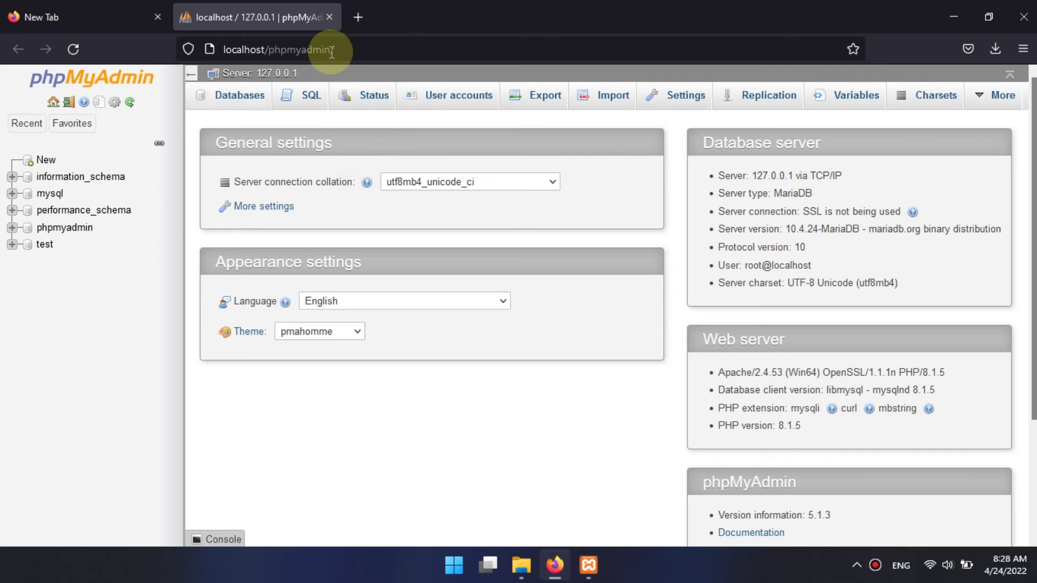
{"action": "left_click", "coordinate": [340, 49]}
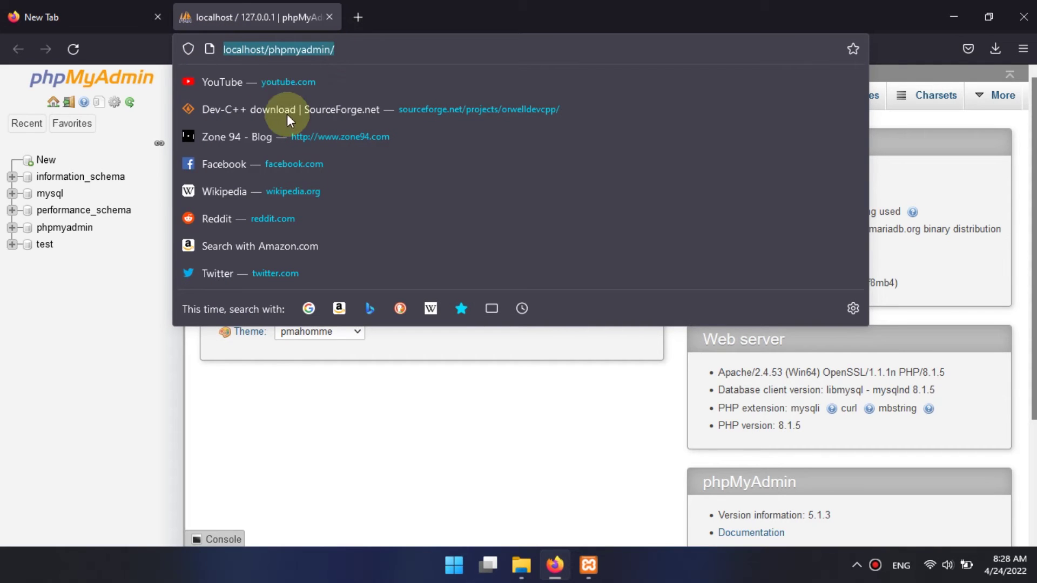
{"action": "left_click", "coordinate": [368, 421]}
- Return to the XAMPP Control Panel, open the Apache module's dashboard in the browser and look over the welcome page
{"action": "left_click", "coordinate": [590, 565]}
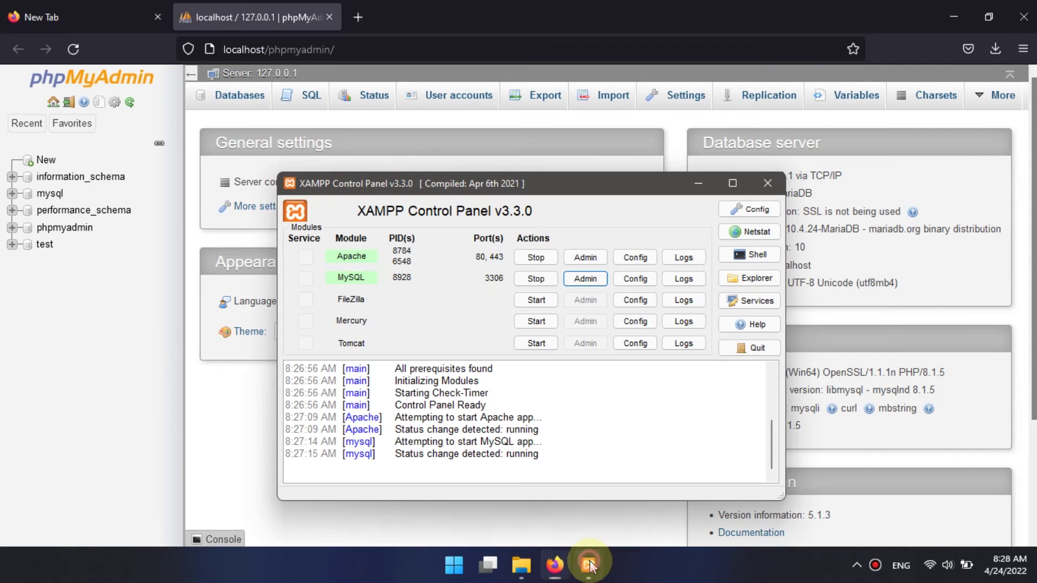
{"action": "left_click", "coordinate": [579, 259]}
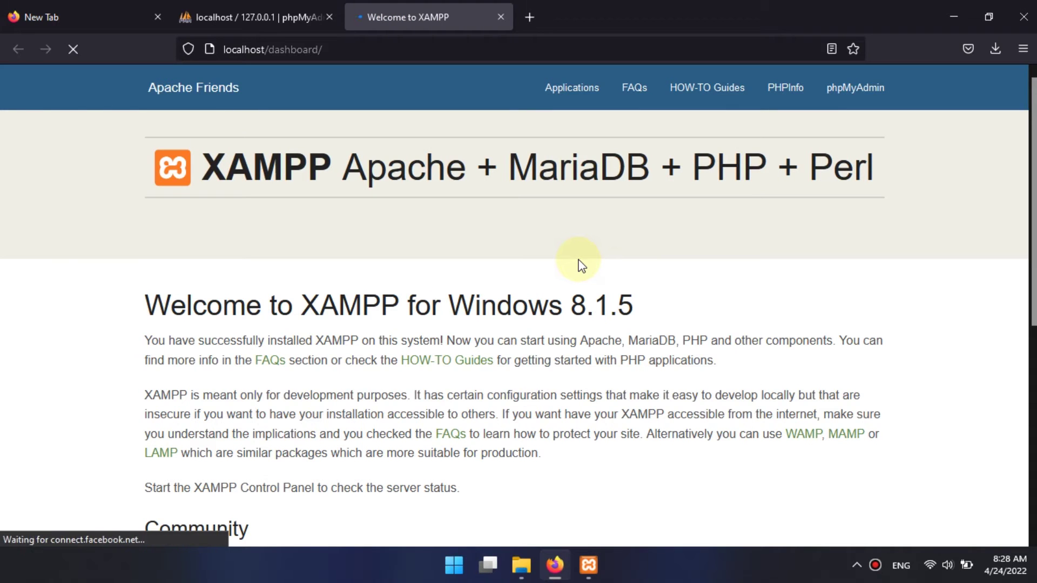
{"action": "scroll", "coordinate": [609, 243], "scroll_direction": "down", "scroll_amount": 5}
{"action": "scroll", "coordinate": [609, 243], "scroll_direction": "up", "scroll_amount": 5}
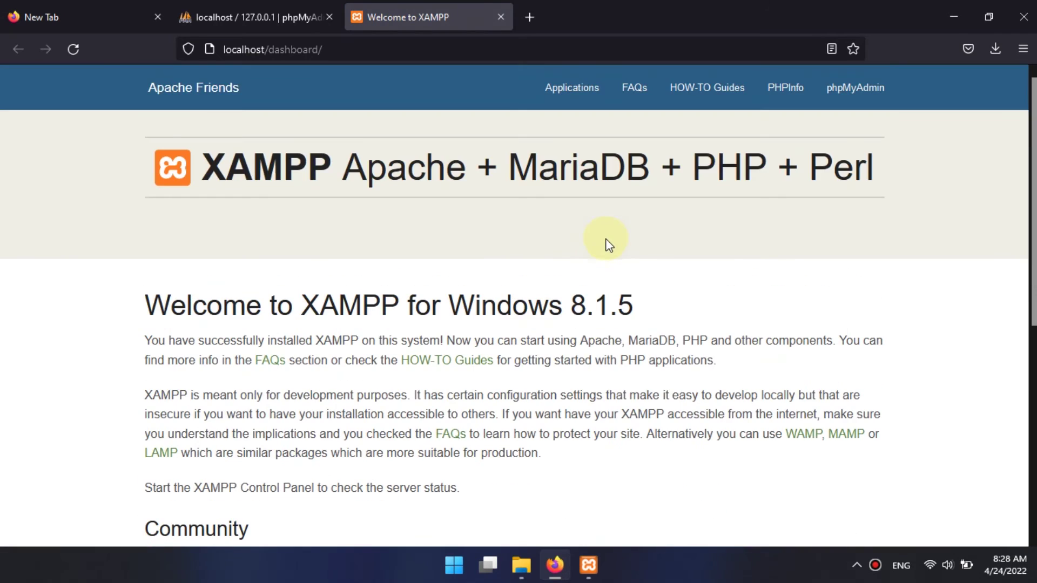
- Switch to File Explorer and open the htdocs folder inside xampp on Local Disk (C:)
{"action": "left_click", "coordinate": [522, 565]}
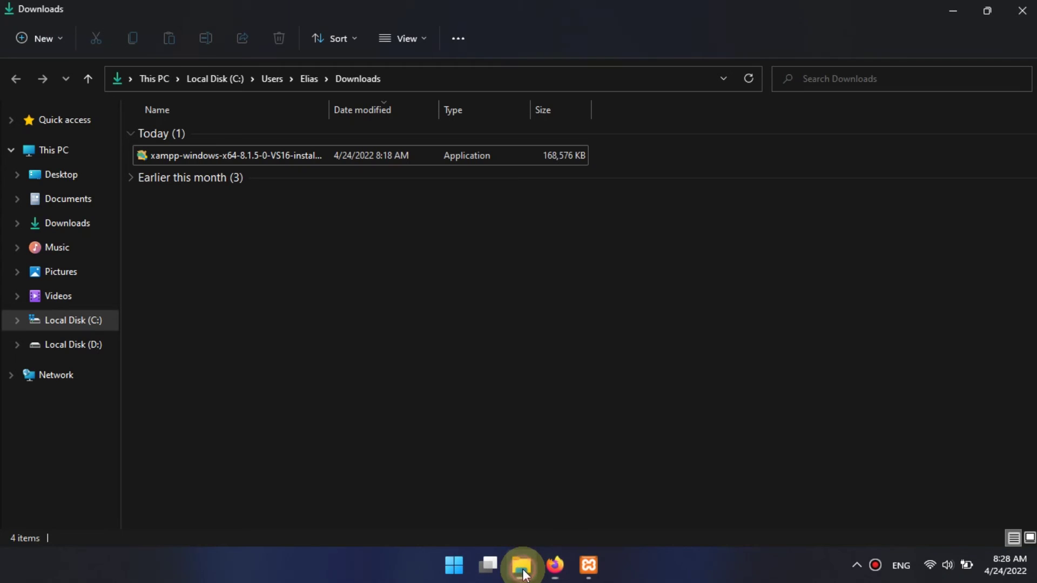
{"action": "left_click", "coordinate": [88, 319]}
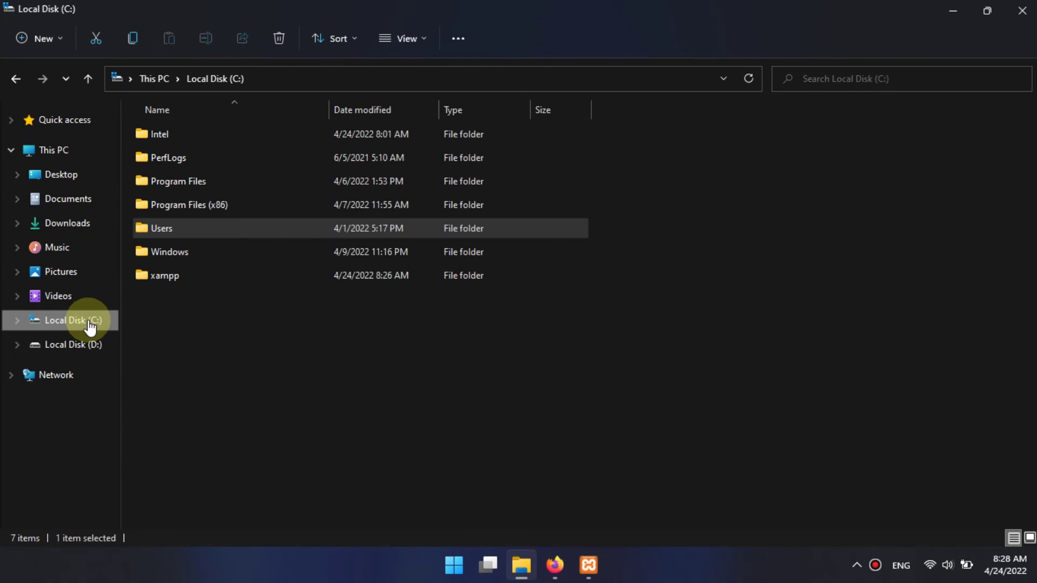
{"action": "left_click", "coordinate": [168, 275]}
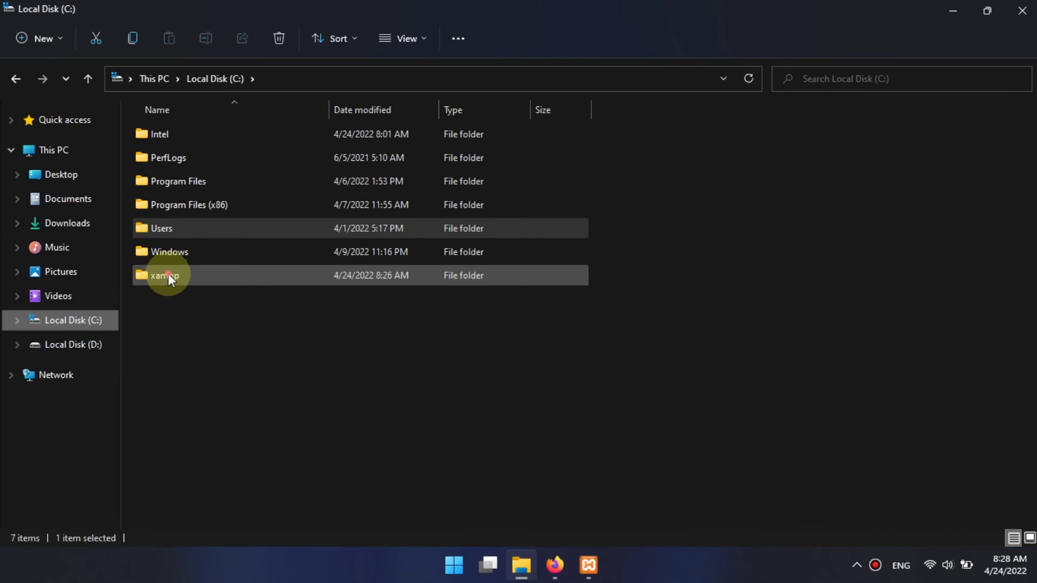
{"action": "double_click", "coordinate": [205, 274]}
{"action": "double_click", "coordinate": [225, 252]}
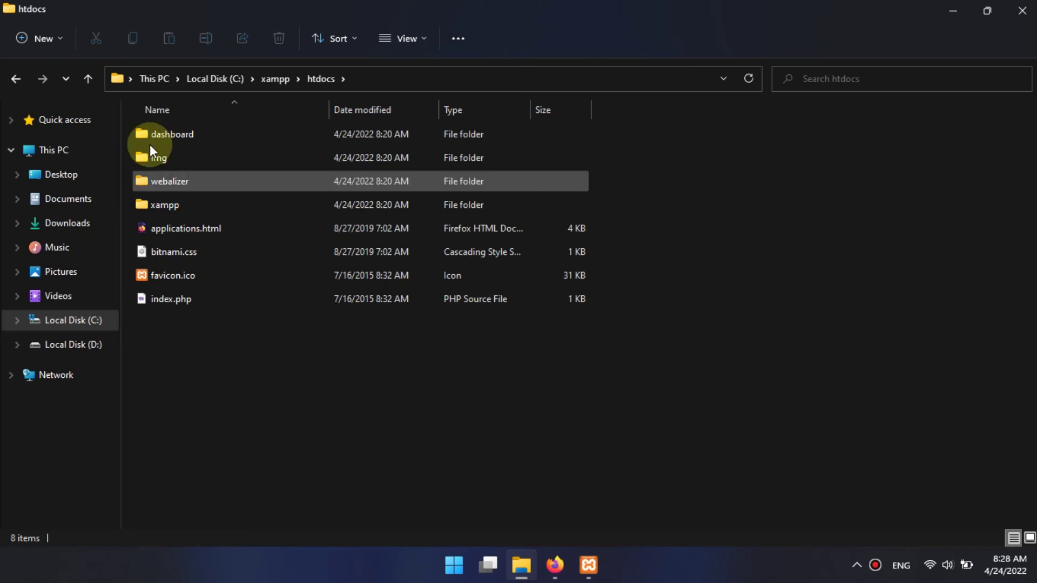
- Create a new folder named hello in htdocs and open it
{"action": "right_click", "coordinate": [215, 371]}
{"action": "mouse_move", "coordinate": [251, 344]}
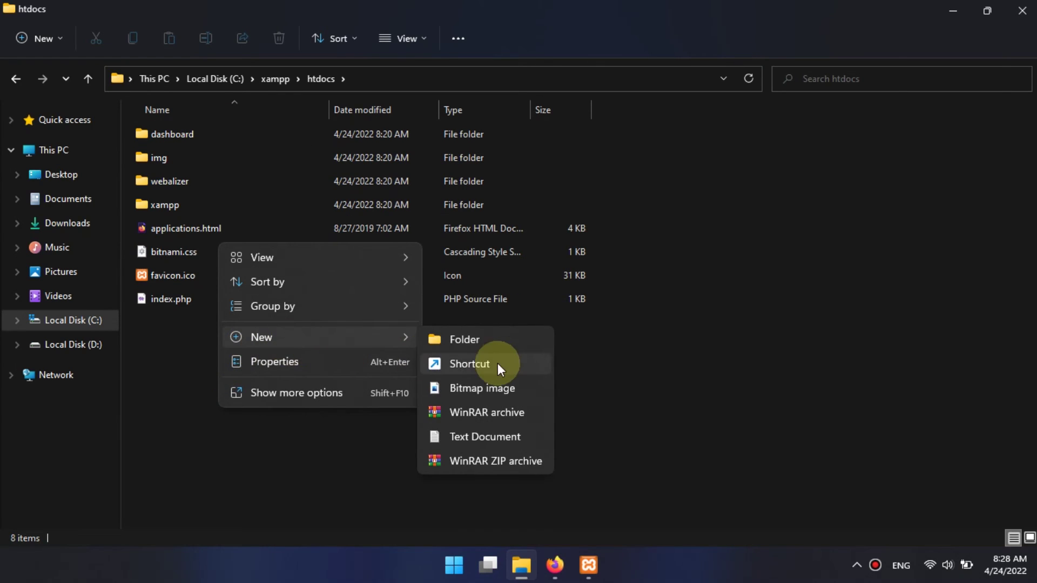
{"action": "left_click", "coordinate": [487, 348]}
{"action": "type", "text": "hello"}
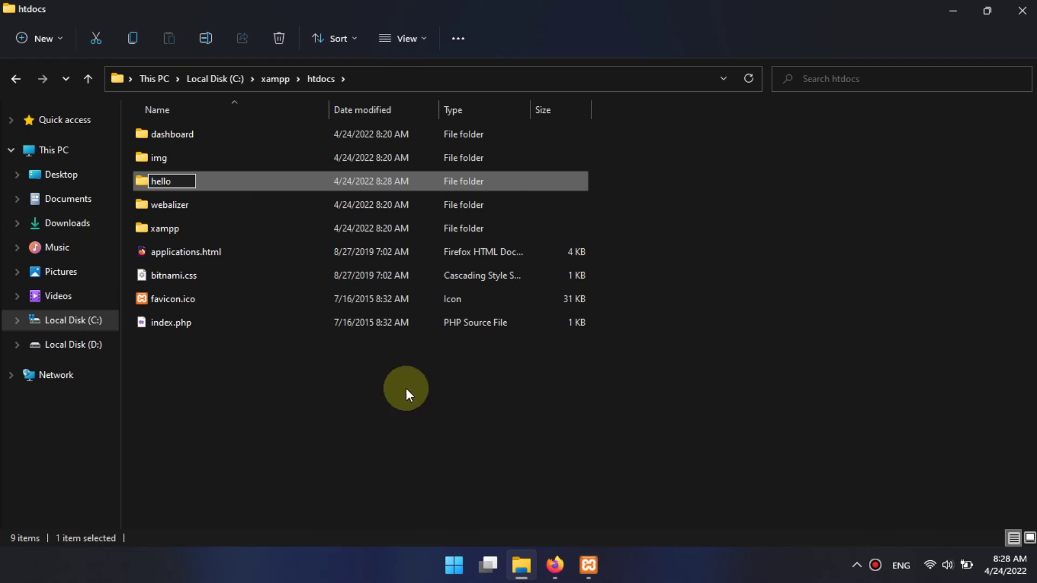
{"action": "left_click", "coordinate": [338, 380]}
{"action": "left_click", "coordinate": [161, 159]}
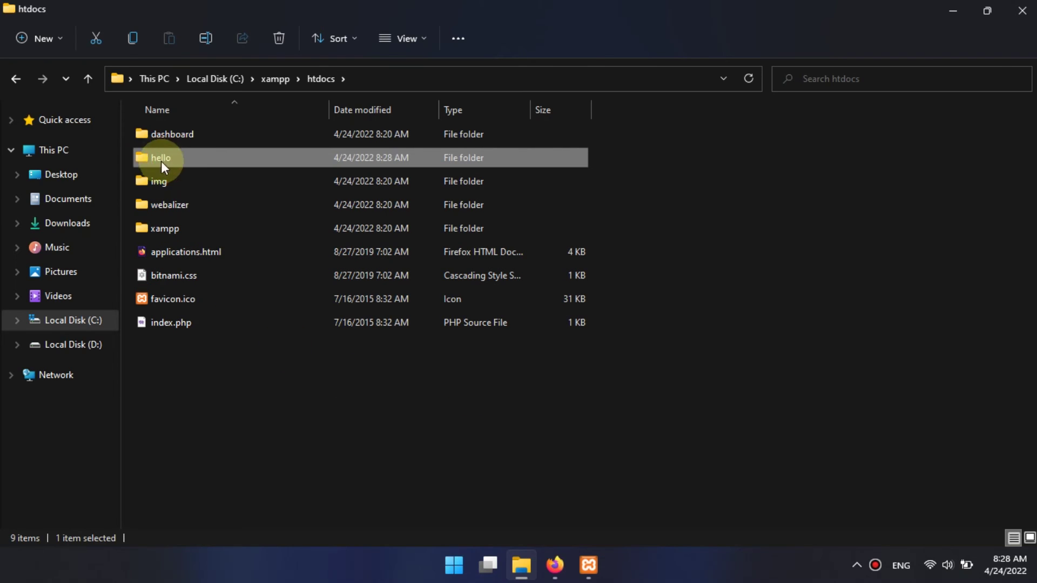
{"action": "double_click", "coordinate": [189, 156]}
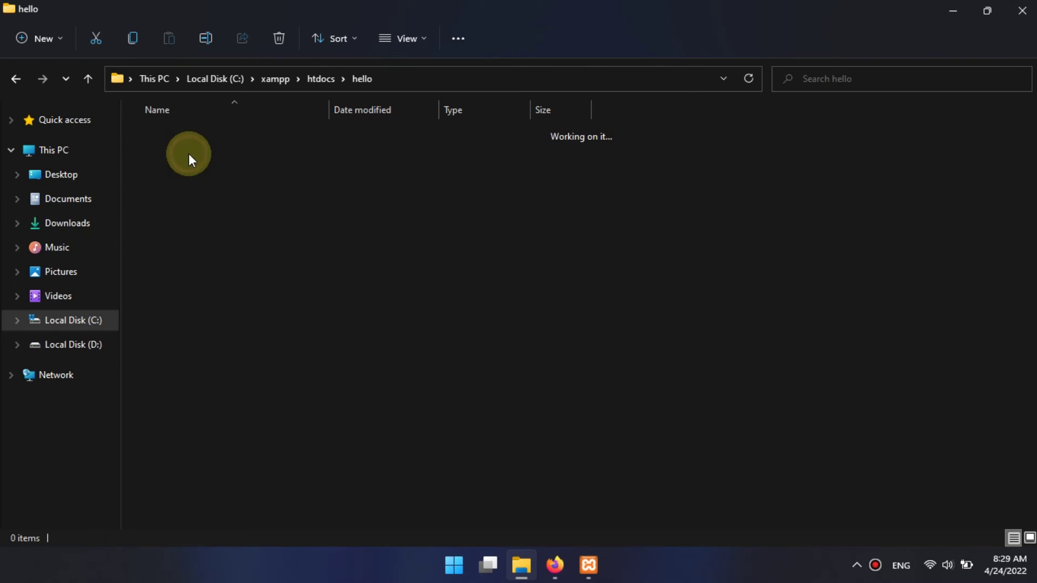
{"action": "right_click", "coordinate": [231, 216]}
{"action": "mouse_move", "coordinate": [354, 331]}
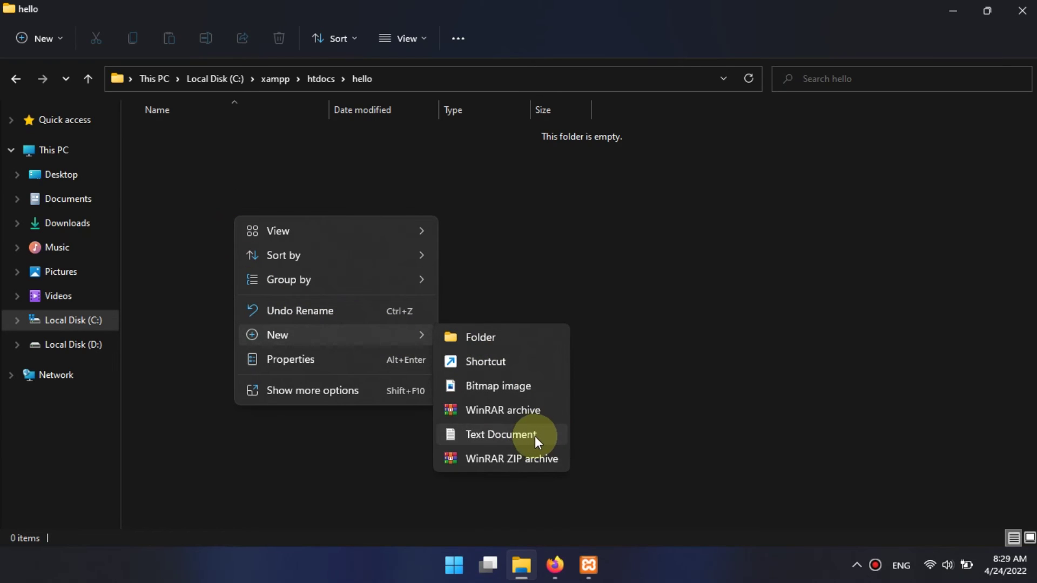
{"action": "left_click", "coordinate": [521, 255]}
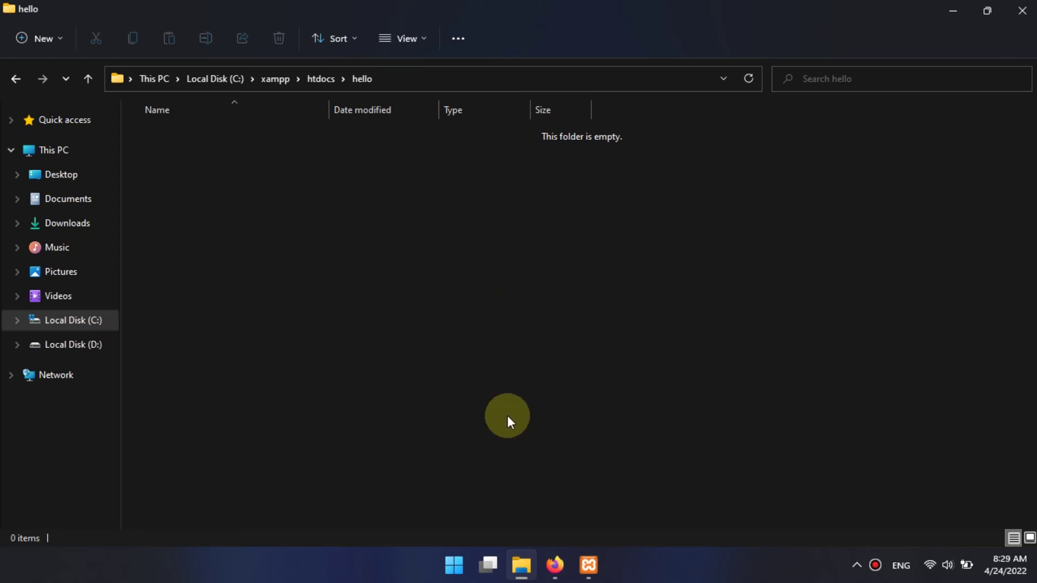
- Find and launch Notepad, and move its window so the hello folder's path stays visible
{"action": "left_click", "coordinate": [454, 564]}
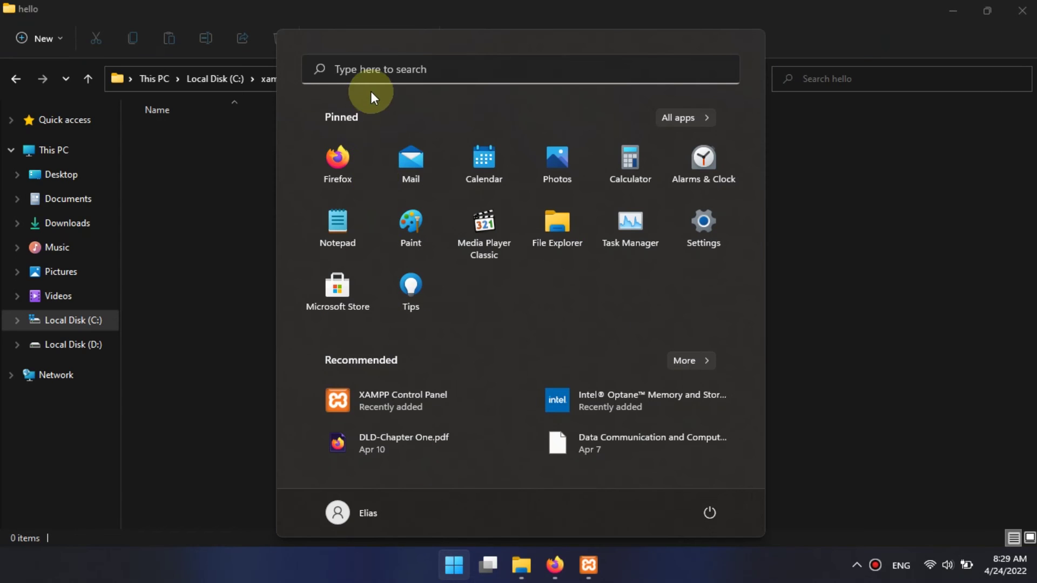
{"action": "left_click", "coordinate": [370, 61]}
{"action": "type", "text": "notepad"}
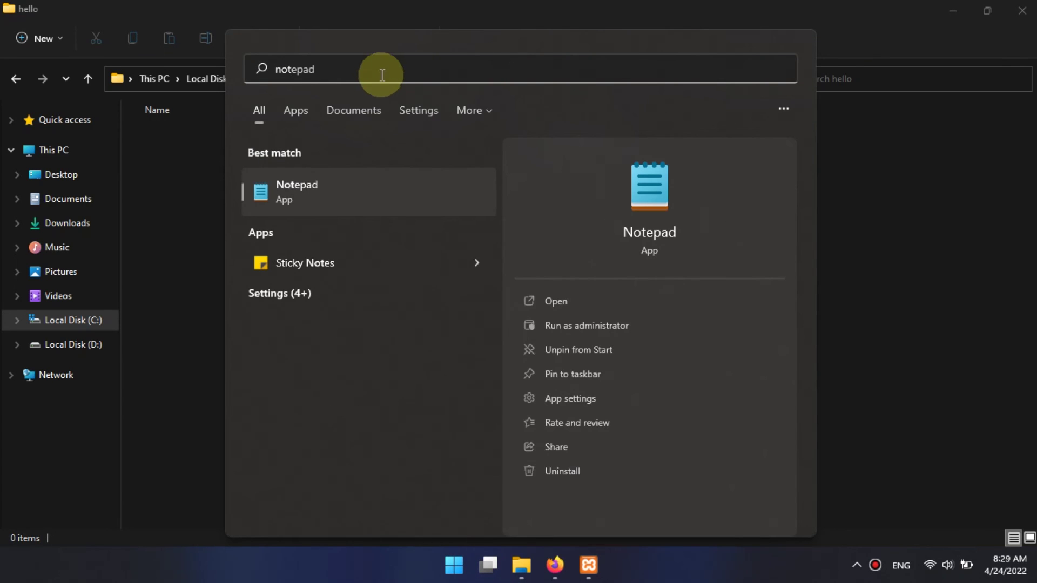
{"action": "left_click", "coordinate": [361, 198]}
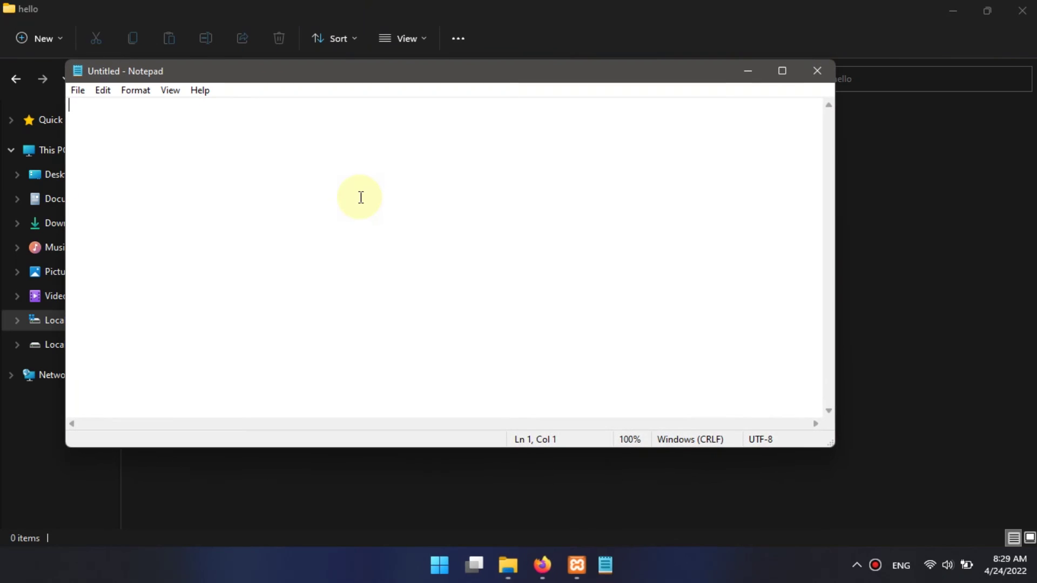
{"action": "left_click_drag", "start_coordinate": [331, 65], "coordinate": [518, 326]}
- Write a PHP script block containing echo "Hello, World"; and enlarge the text to 210%
{"action": "type", "text": "<"}
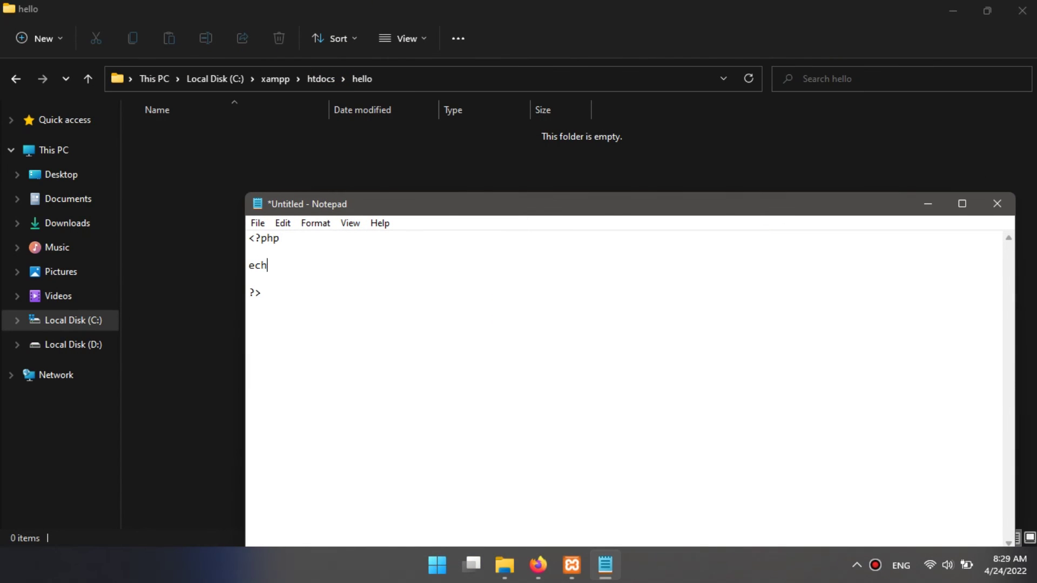
{"action": "type", "text": "\";"}
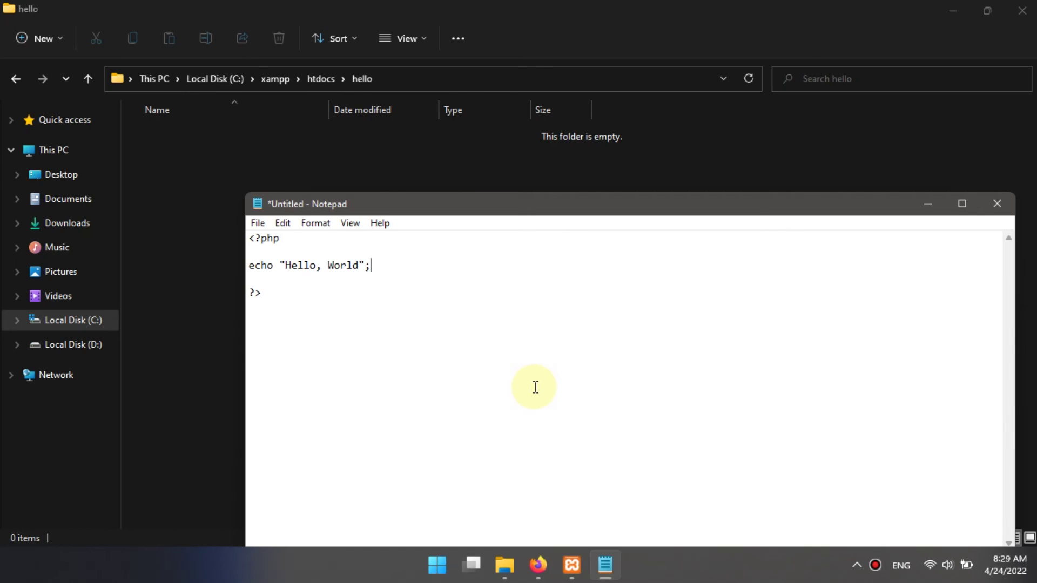
{"action": "key", "text": "ctrl+plus"}
{"action": "key", "text": "ctrl+plus"}
{"action": "key", "text": "ctrl+plus"}
{"action": "key", "text": "ctrl+plus"}
{"action": "key", "text": "ctrl+plus"}
{"action": "key", "text": "ctrl+plus"}
{"action": "key", "text": "ctrl+plus"}
{"action": "key", "text": "ctrl+plus"}
{"action": "key", "text": "ctrl+plus"}
{"action": "key", "text": "ctrl+plus"}
{"action": "key", "text": "ctrl+plus"}
{"action": "key", "text": "ctrl+plus"}
{"action": "left_click_drag", "start_coordinate": [532, 205], "coordinate": [504, 119]}
- Start saving the script as a new file with the file type set to All Files (*.*)
{"action": "left_click", "coordinate": [230, 136]}
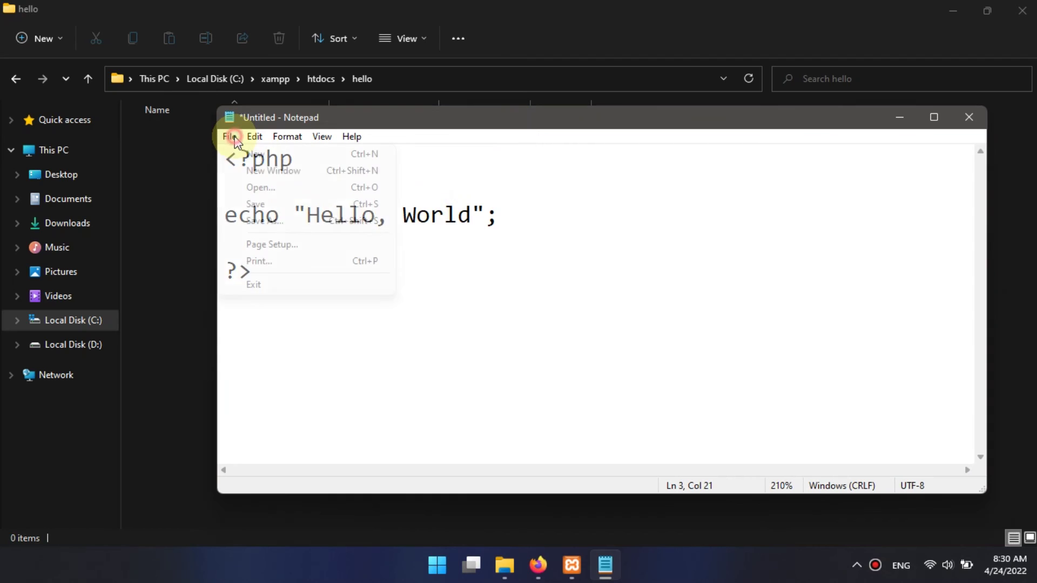
{"action": "mouse_move", "coordinate": [254, 137]}
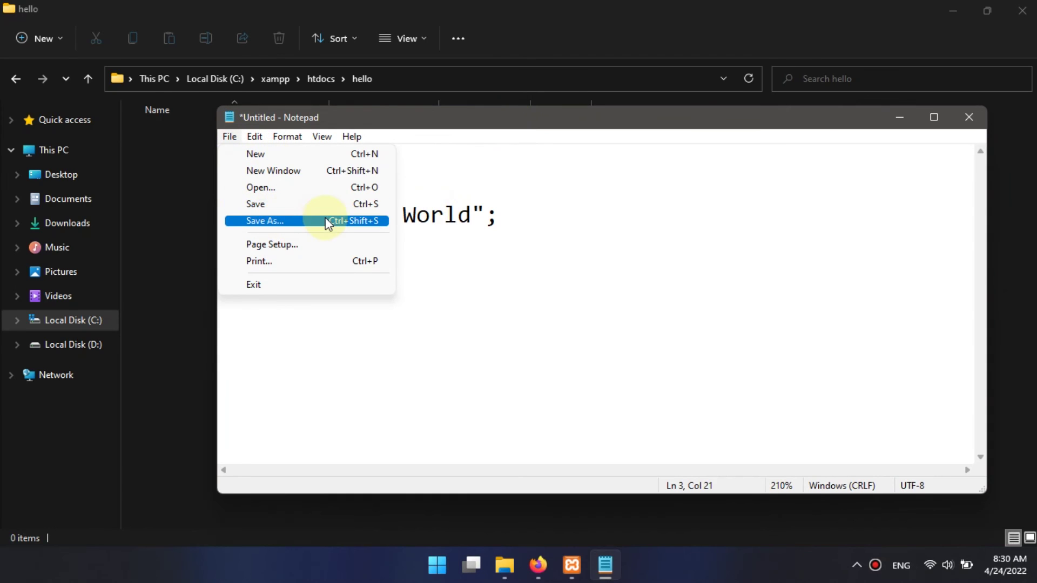
{"action": "left_click", "coordinate": [324, 223]}
{"action": "left_click", "coordinate": [368, 448]}
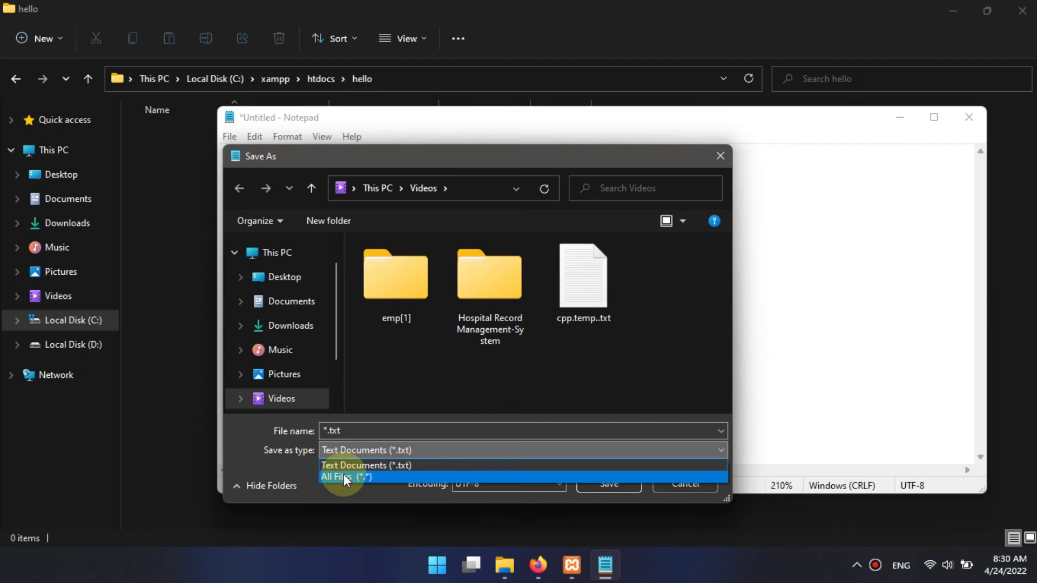
{"action": "left_click", "coordinate": [354, 476]}
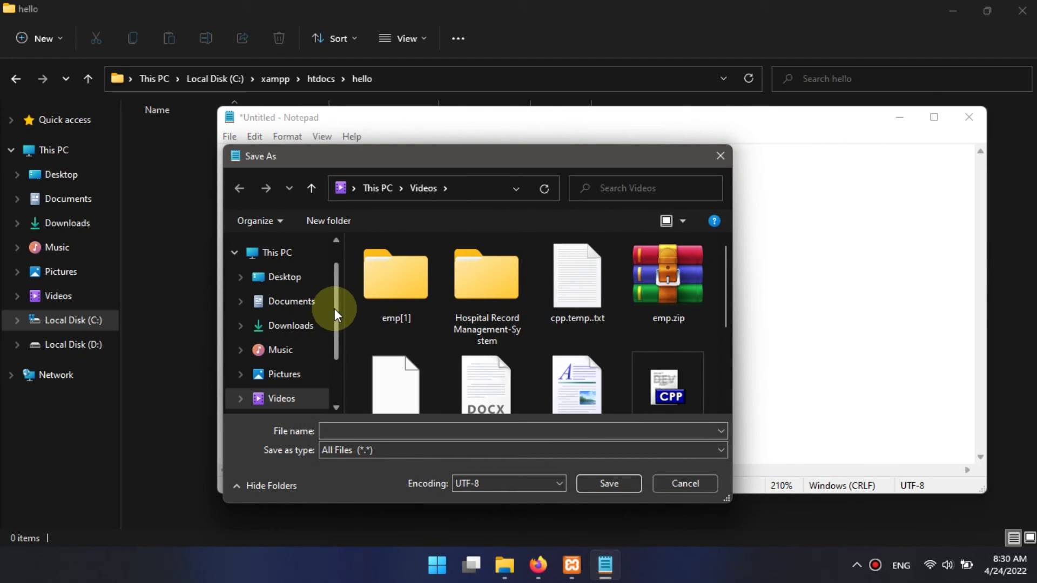
- Set the save location to the hello folder under xampp\htdocs on Local Disk (C:)
{"action": "left_click_drag", "start_coordinate": [335, 309], "coordinate": [338, 365]}
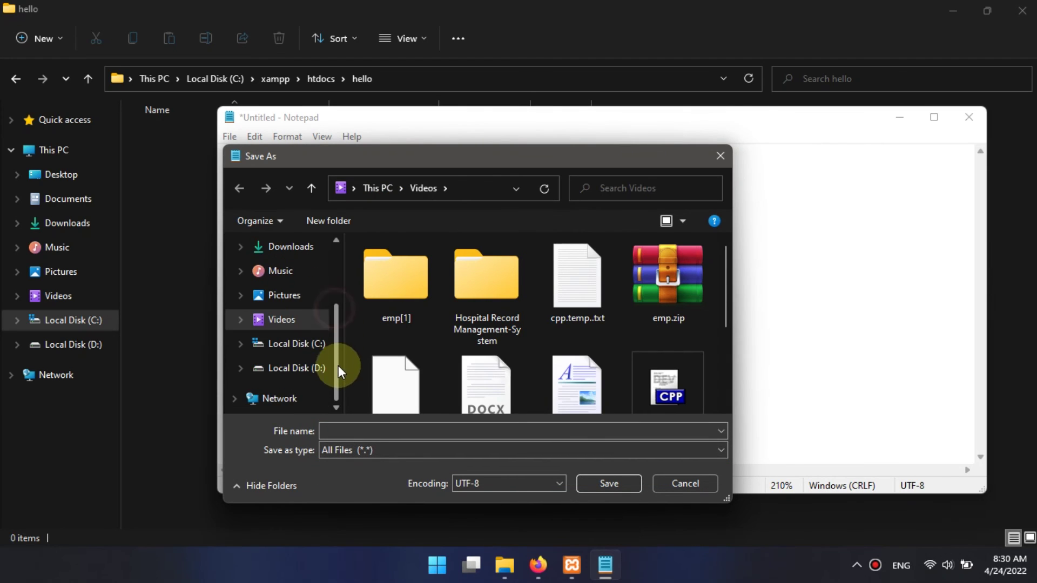
{"action": "left_click", "coordinate": [300, 346]}
{"action": "scroll", "coordinate": [378, 365], "scroll_direction": "down", "scroll_amount": 1}
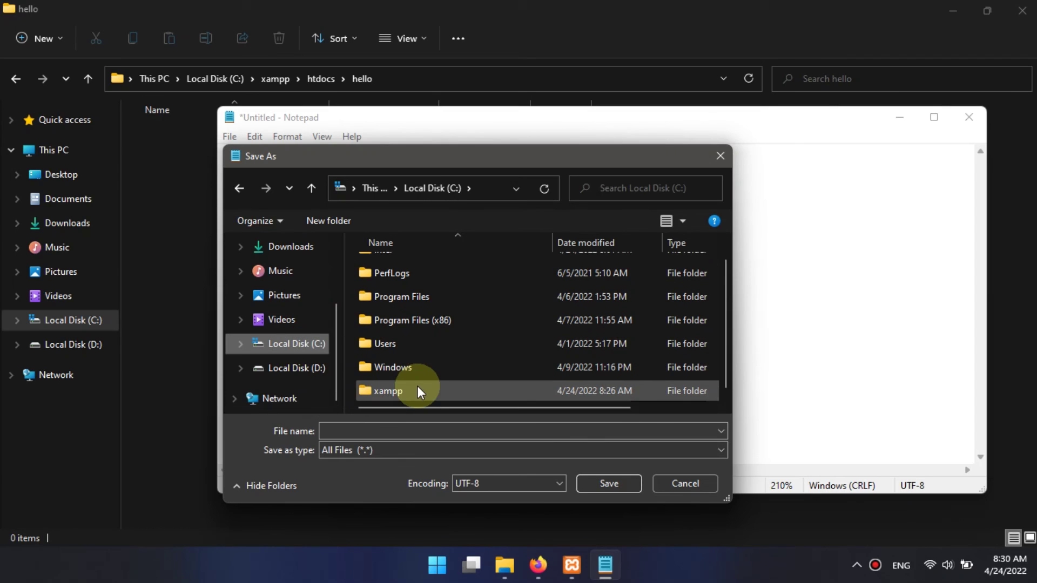
{"action": "double_click", "coordinate": [390, 392]}
{"action": "double_click", "coordinate": [390, 386]}
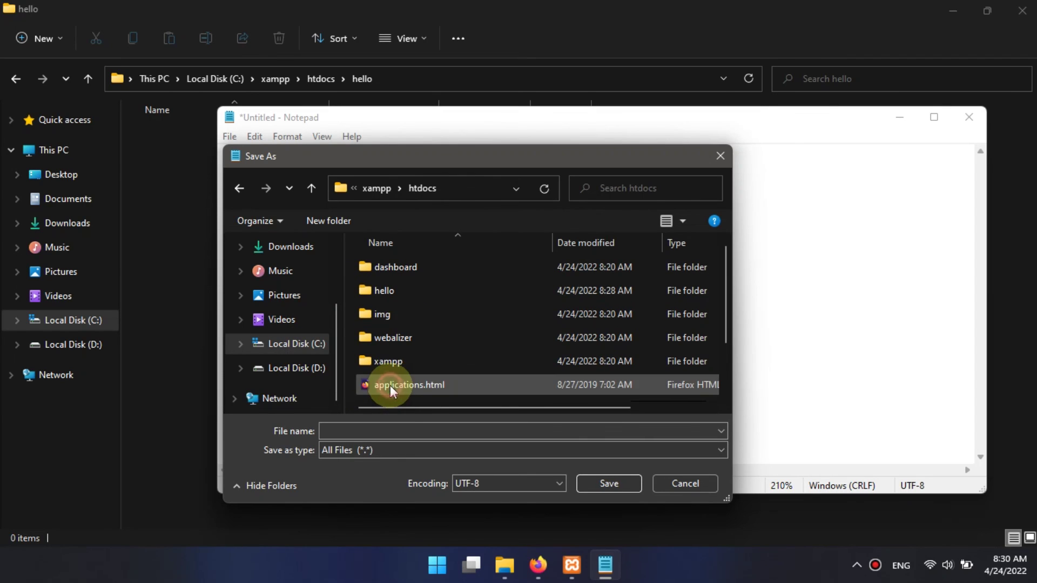
{"action": "double_click", "coordinate": [386, 296]}
- Name the file index.php and save it
{"action": "left_click", "coordinate": [367, 430]}
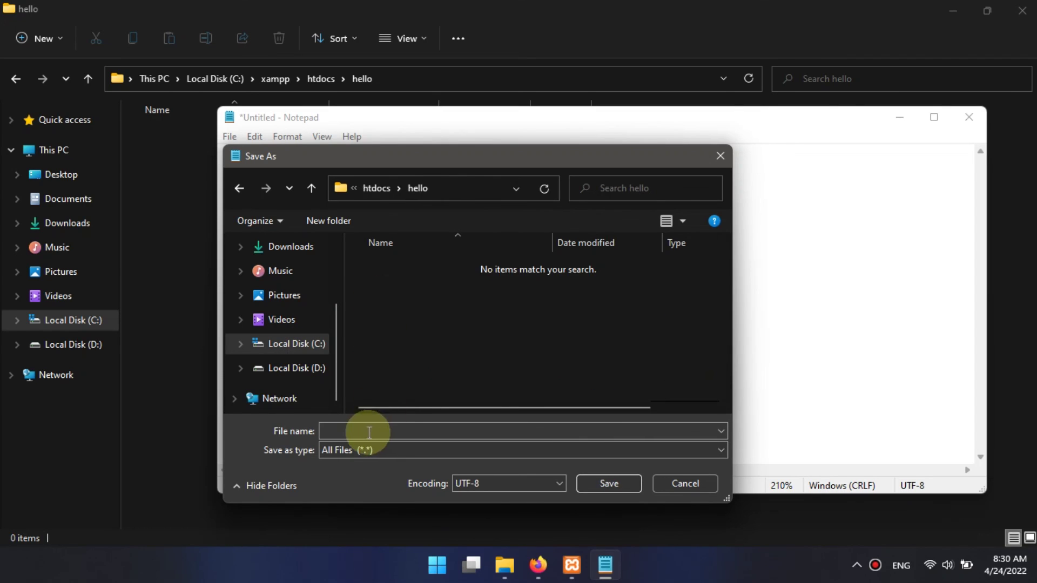
{"action": "type", "text": "index.php"}
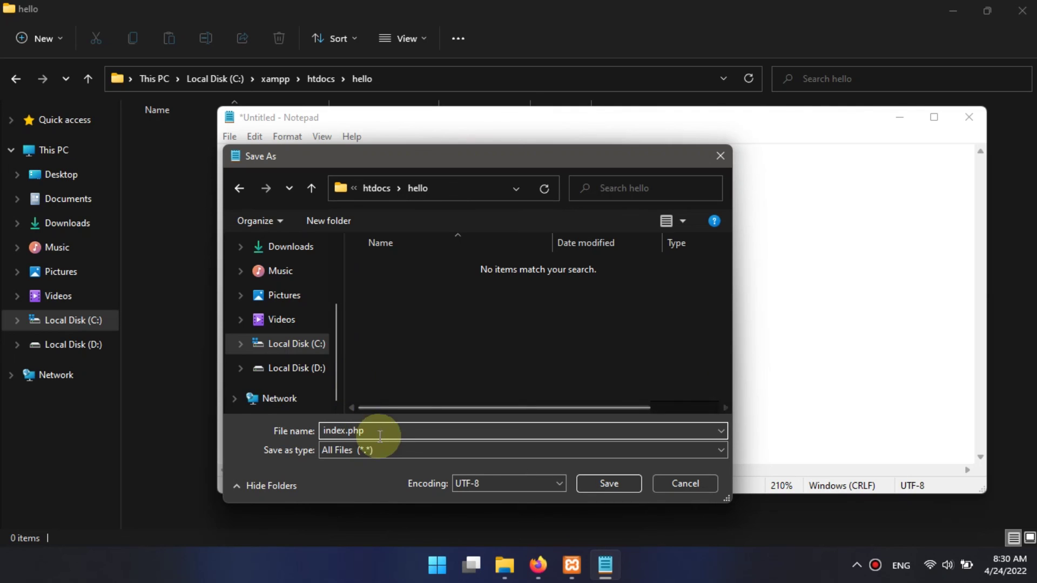
{"action": "left_click_drag", "start_coordinate": [370, 431], "coordinate": [320, 439]}
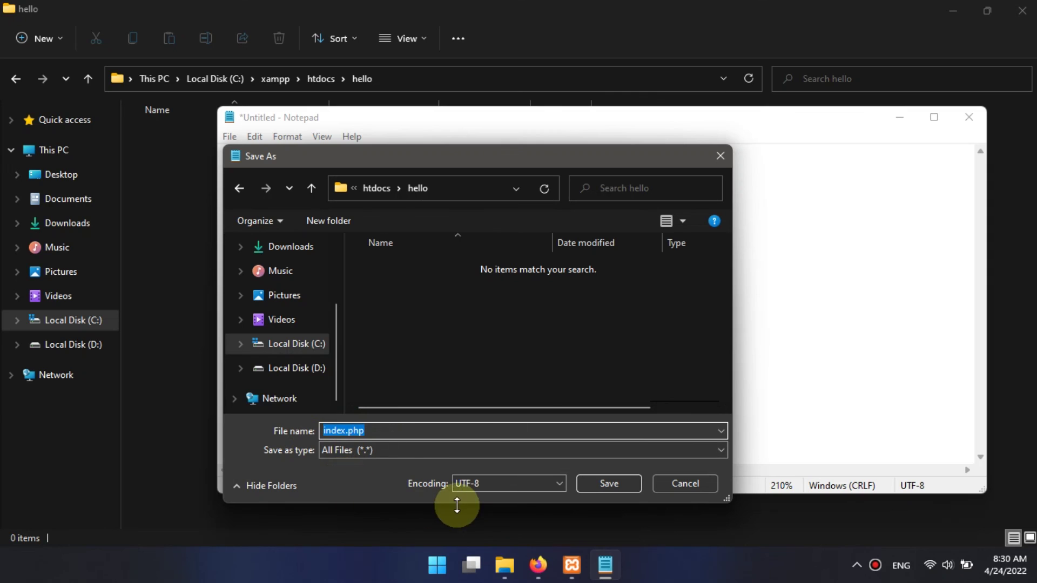
{"action": "left_click", "coordinate": [609, 484]}
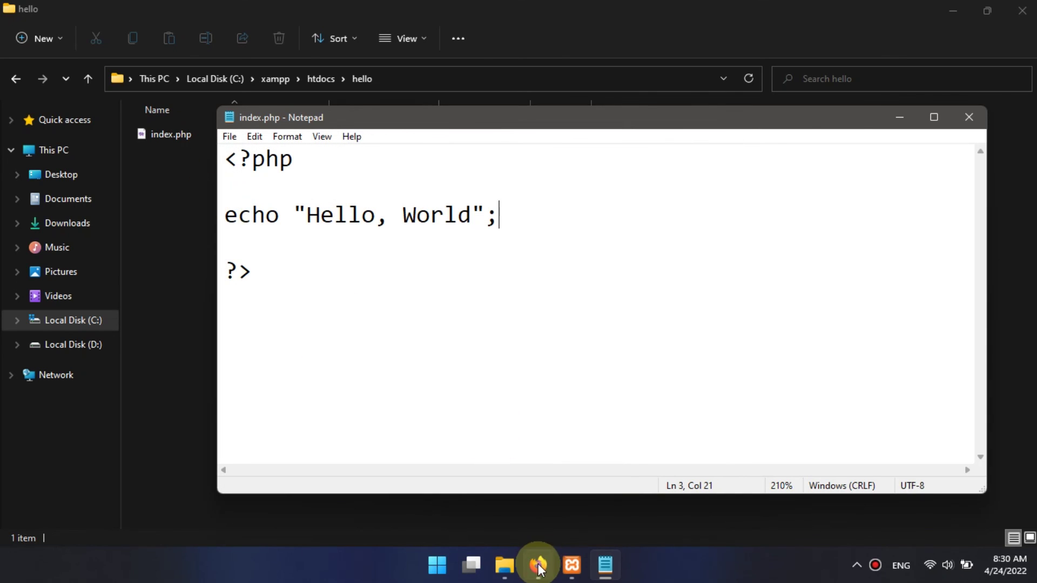
- Switch to Firefox and load localhost/hello
{"action": "left_click", "coordinate": [539, 565]}
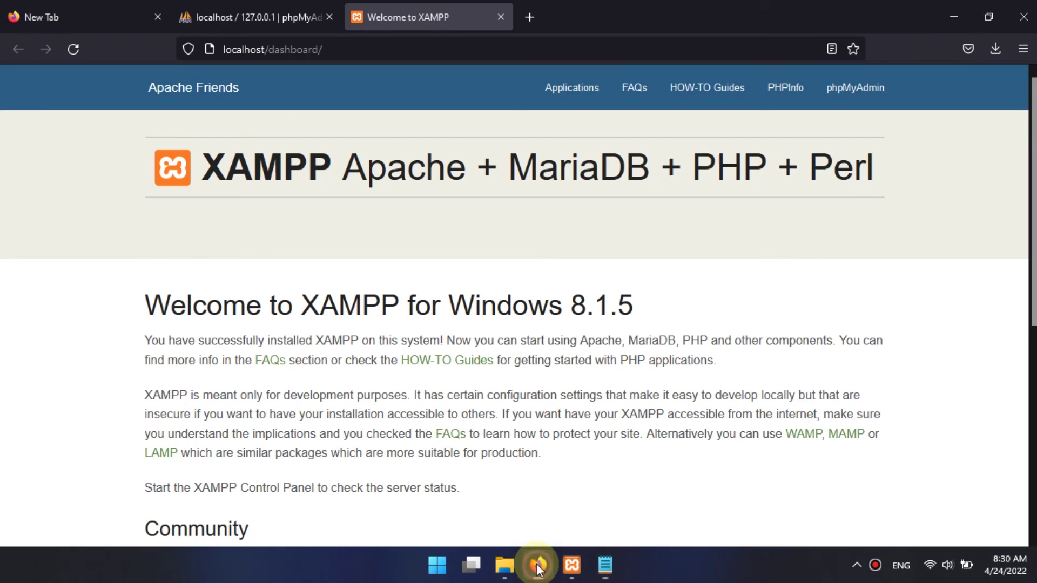
{"action": "left_click", "coordinate": [273, 50]}
{"action": "type", "text": "localhost/hello"}
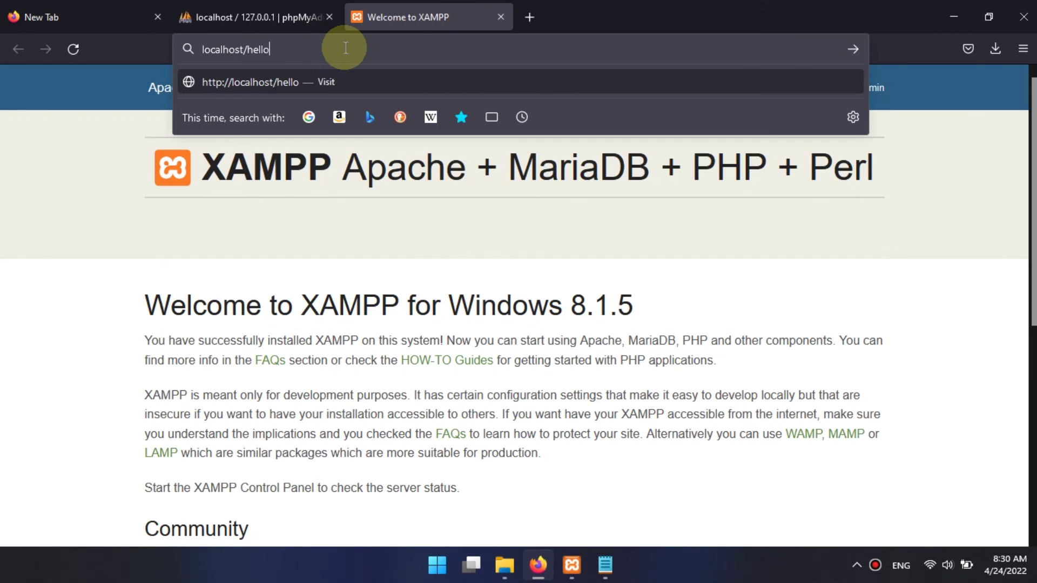
{"action": "key", "text": "Return"}
- Inspect the page's output text at 180% zoom and bring the script in Notepad back into view to compare
{"action": "left_click_drag", "start_coordinate": [124, 88], "coordinate": [5, 80]}
{"action": "key", "text": "ctrl+plus"}
{"action": "key", "text": "ctrl+plus"}
{"action": "key", "text": "ctrl+plus"}
{"action": "key", "text": "ctrl+plus"}
{"action": "key", "text": "ctrl+plus"}
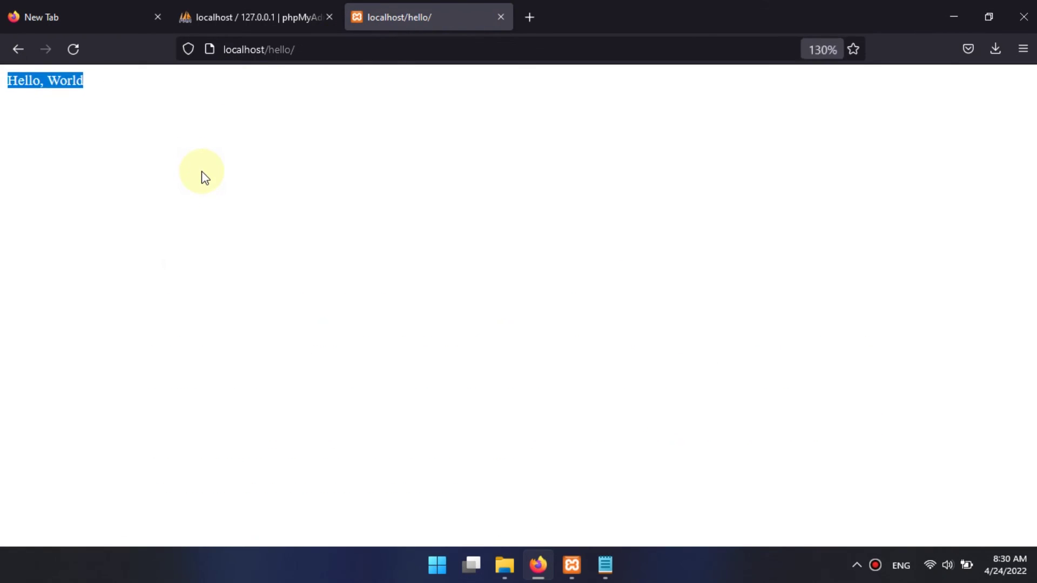
{"action": "left_click", "coordinate": [206, 184]}
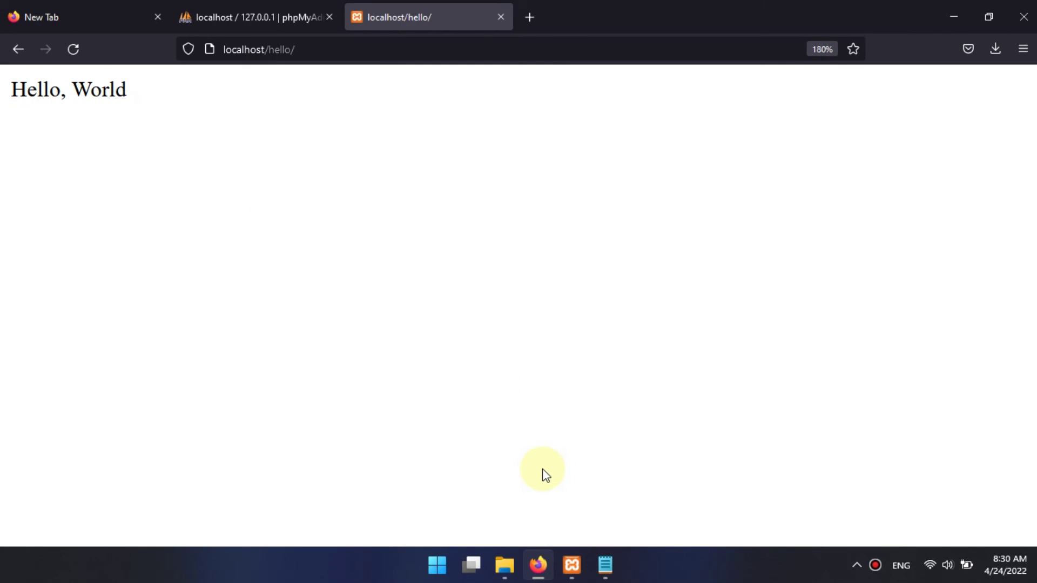
{"action": "left_click", "coordinate": [542, 563]}
{"action": "left_click", "coordinate": [539, 567]}
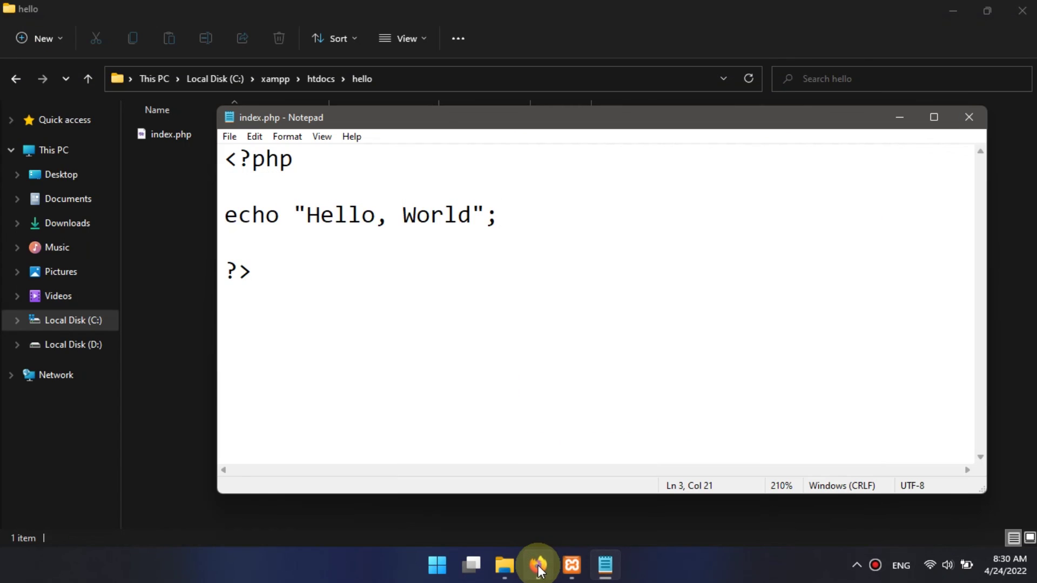